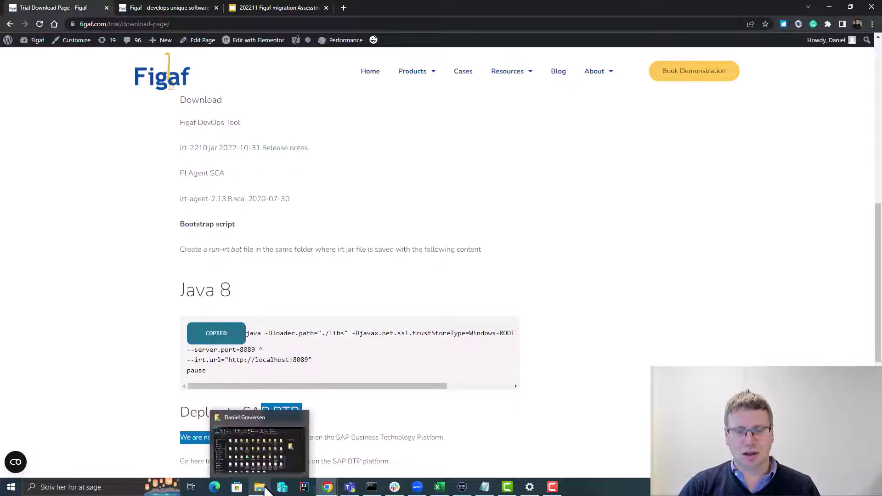
- Inspect run.bat in Notepad++, confirming it runs irt-2210.jar on port 8089, then return to the folder
left_click(266, 491)
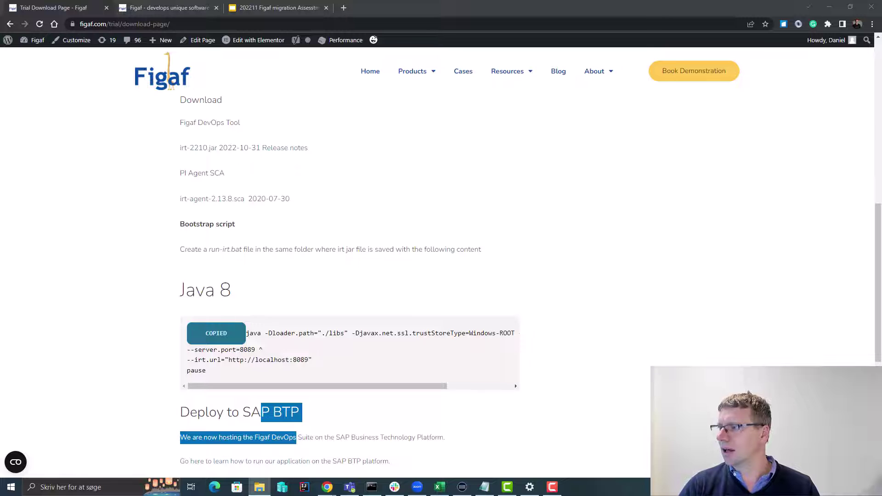
left_click_drag(881, 354, 564, 69)
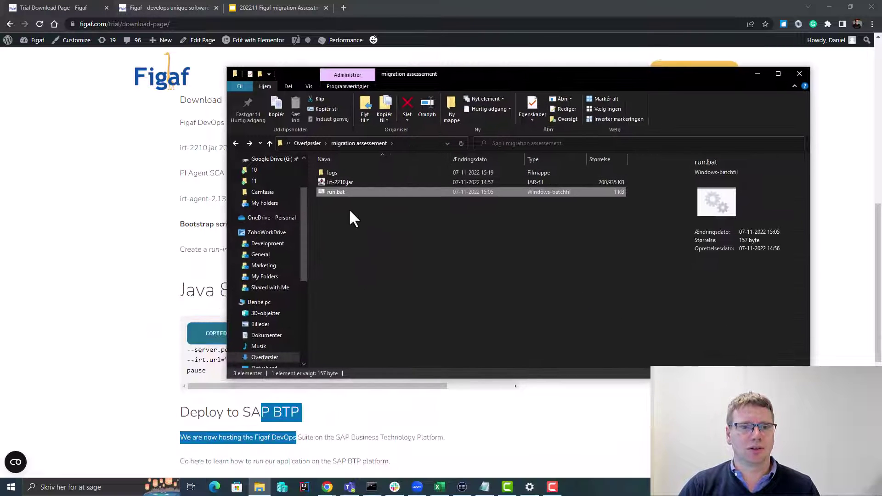
right_click(334, 192)
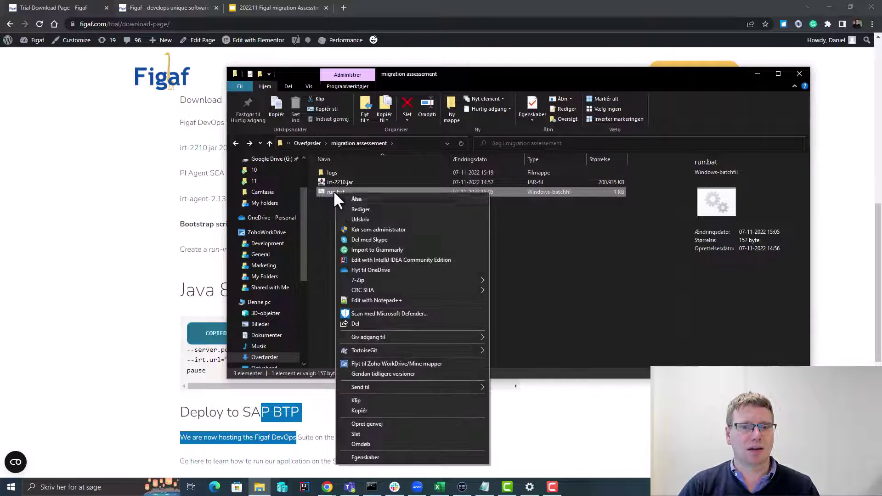
left_click(389, 300)
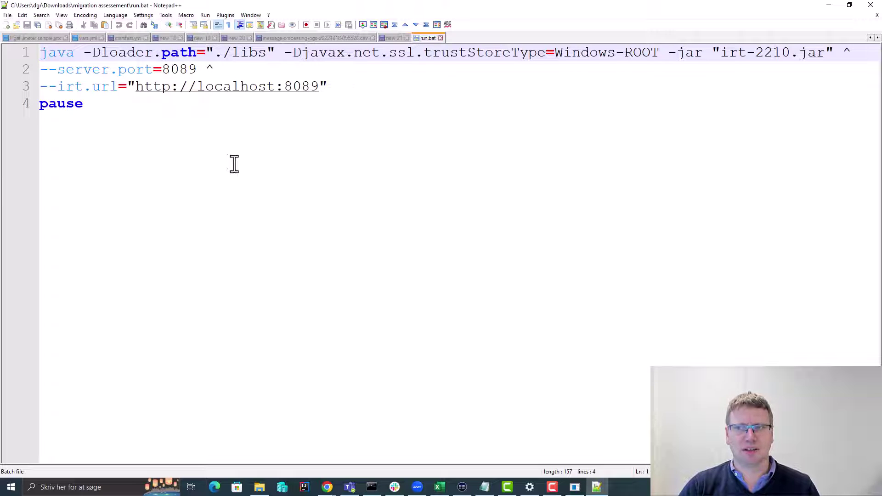
key("alt+Tab")
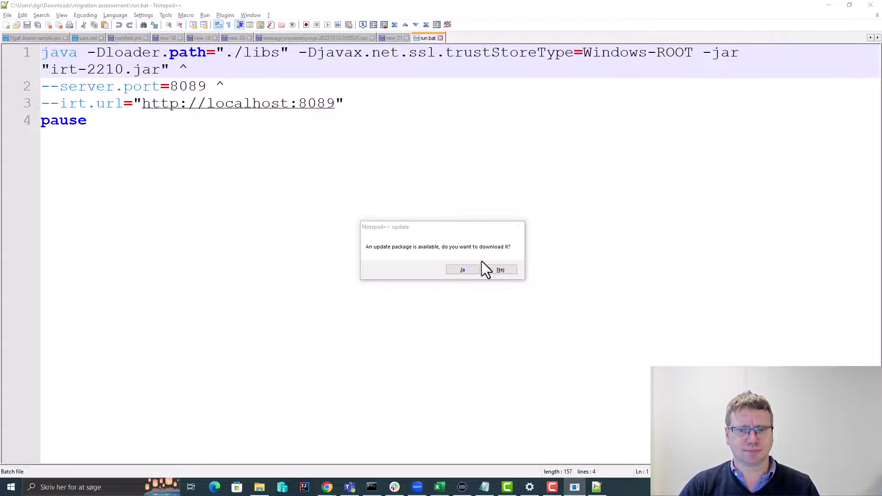
key("alt+Tab")
key("alt+Tab")
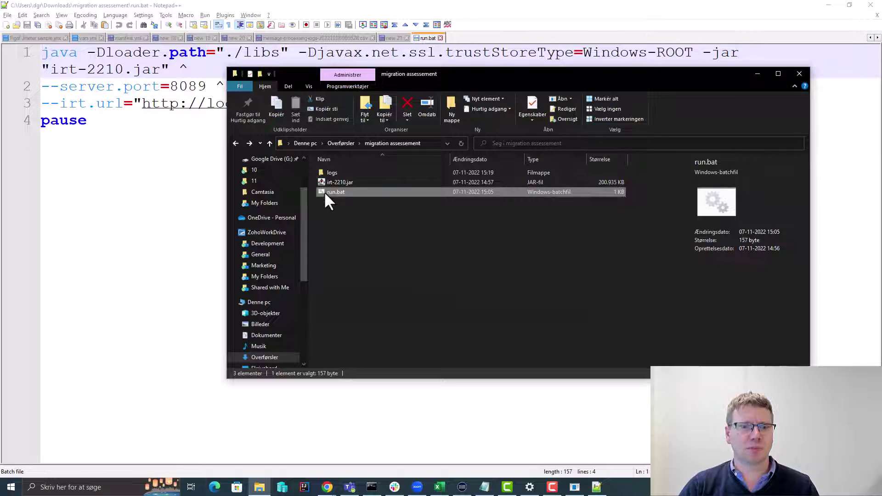
- Launch run.bat to start IrtApplication 2210, then return to Chrome's Figaf trial download page
double_click(325, 191)
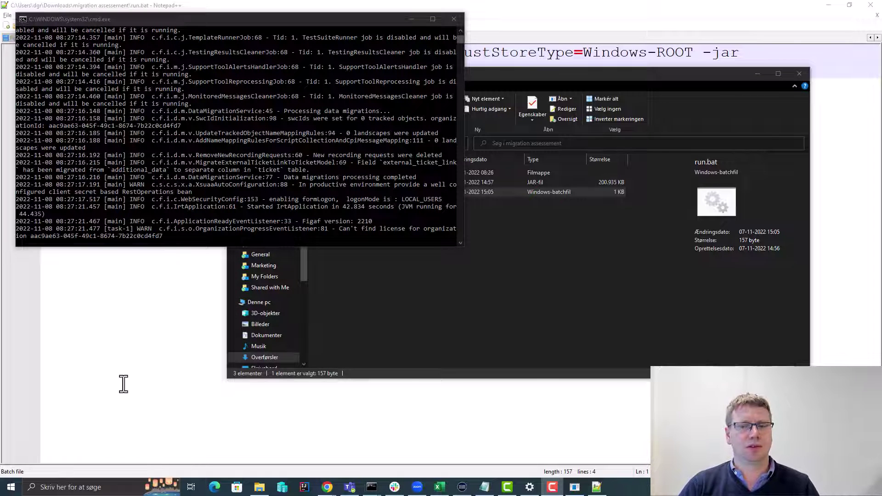
key("alt+Tab")
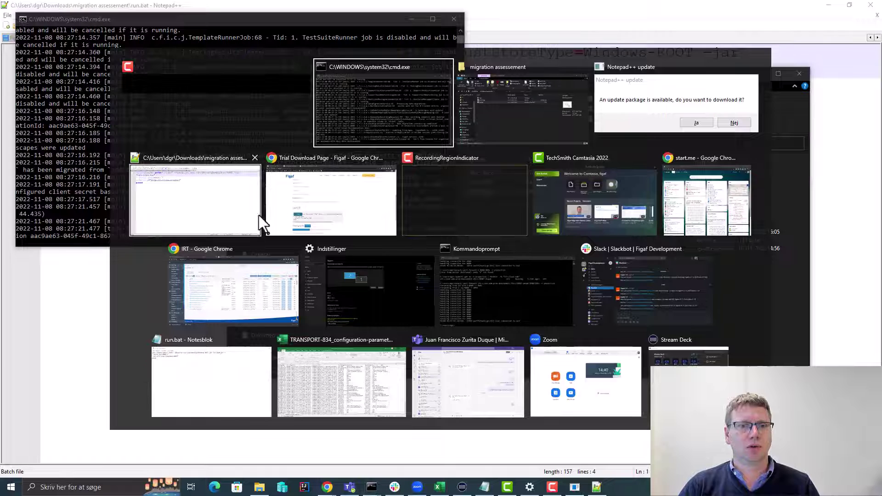
left_click(283, 205)
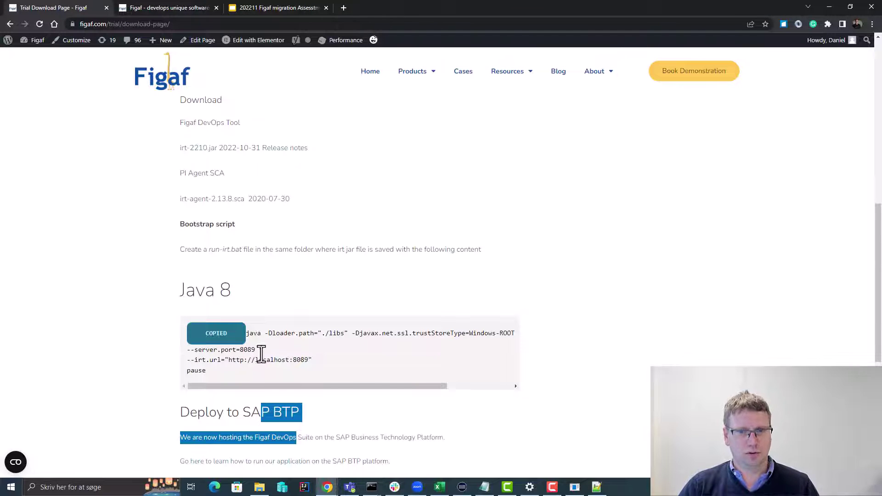
left_click_drag(230, 360, 309, 360)
key("ctrl+c")
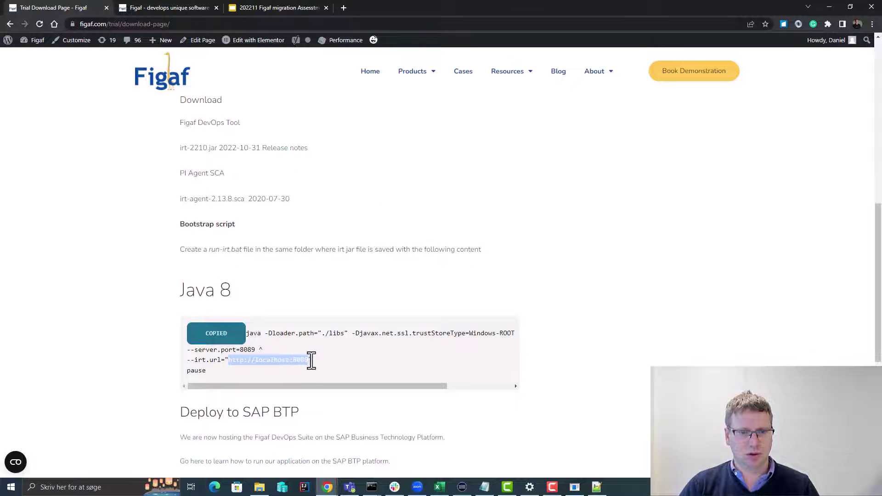
key("ctrl+t")
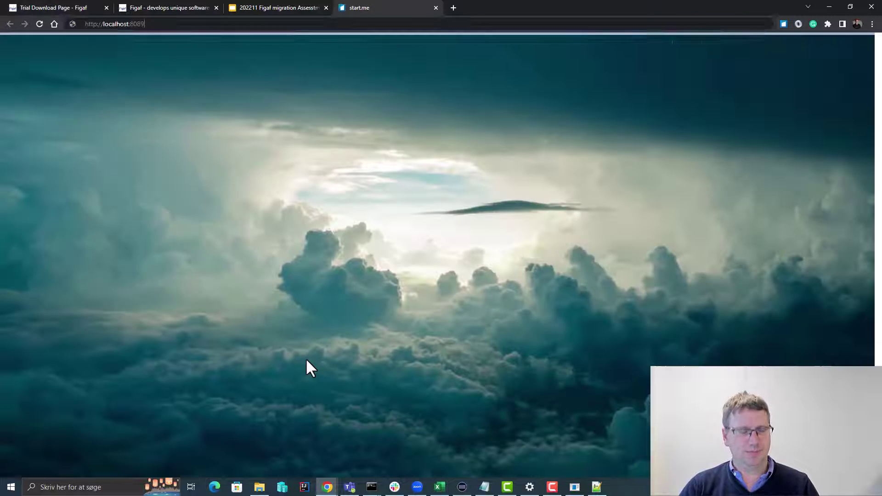
key("ctrl+v")
key("Return")
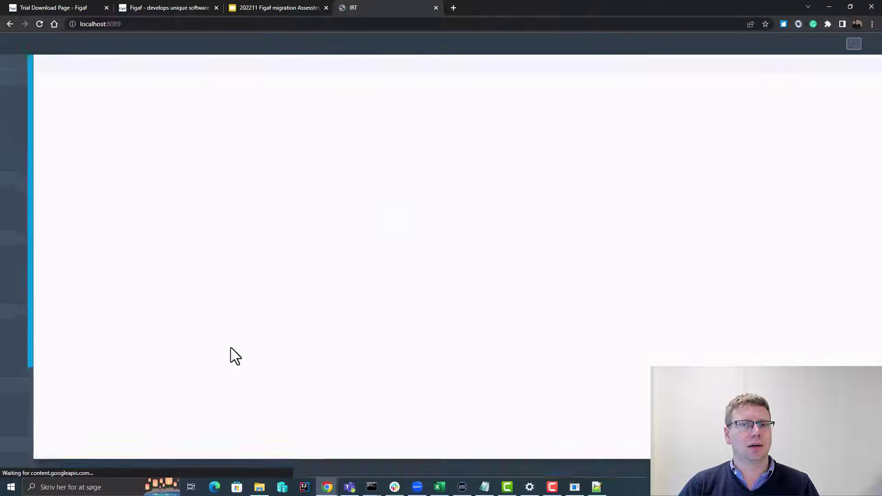
- Log in to IRT with the user name and password
left_click(505, 211)
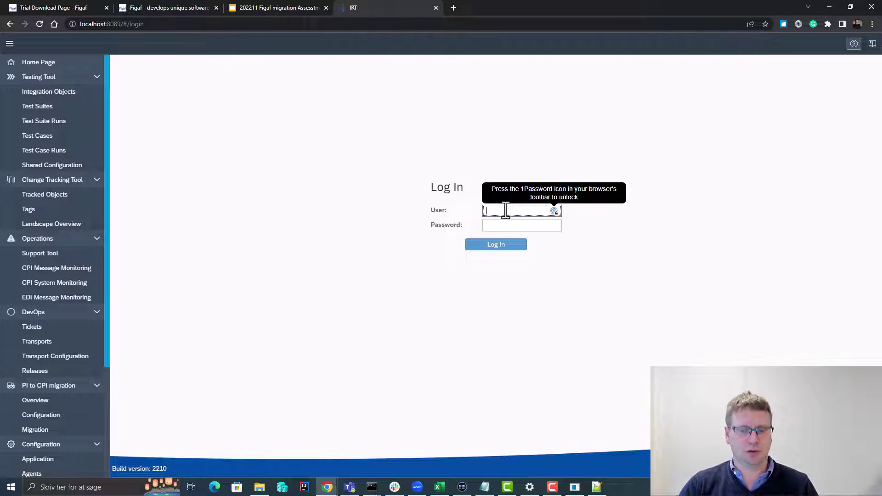
type("u")
type("sup")
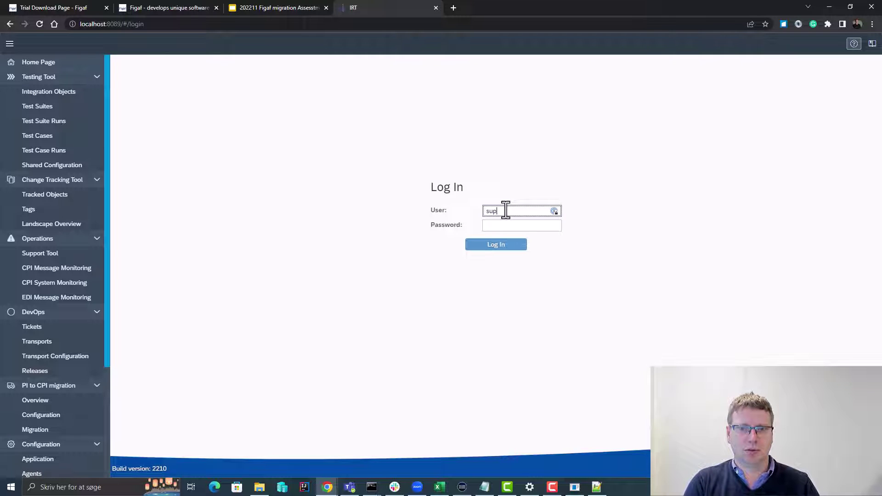
type("eruser")
key("Tab")
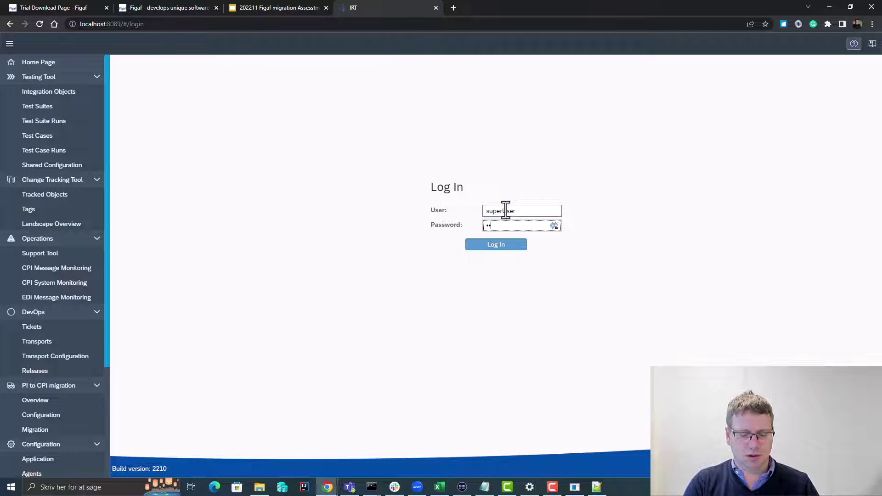
type("superuser")
key("Return")
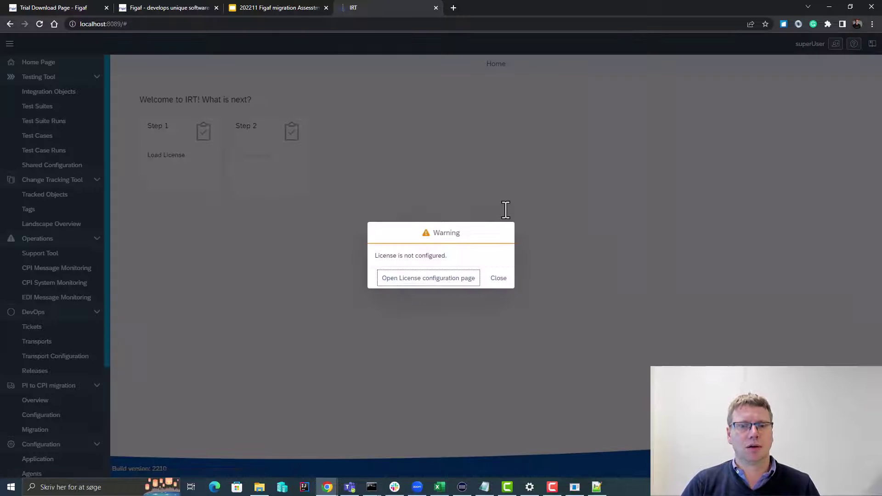
- Load the license from the pasted License ID and sync it, showing limits valid until 07/12/2022
left_click(437, 280)
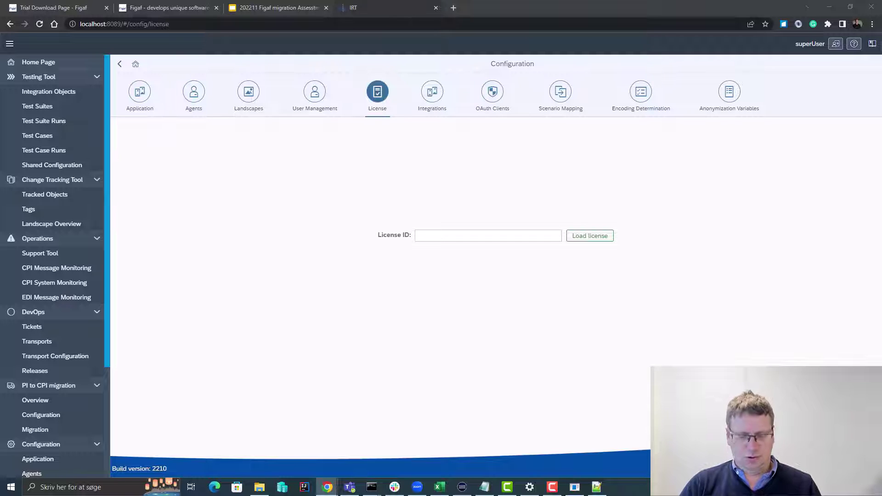
left_click(534, 235)
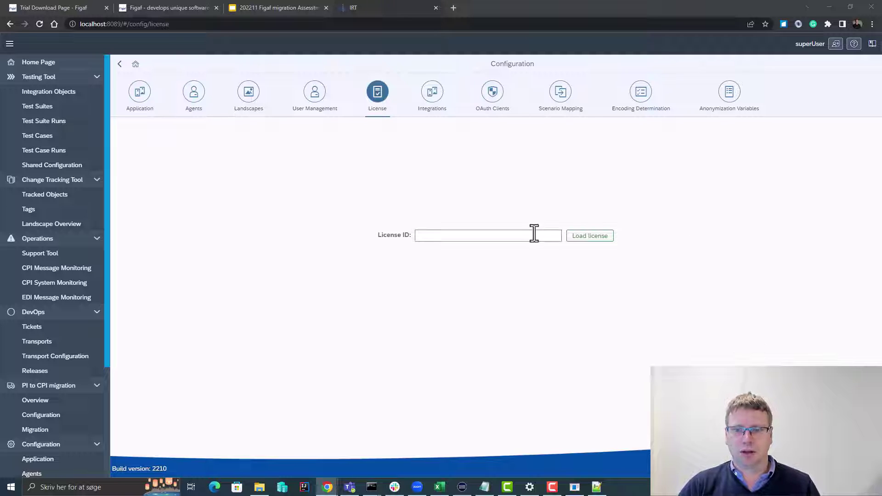
key("ctrl+v")
left_click(591, 236)
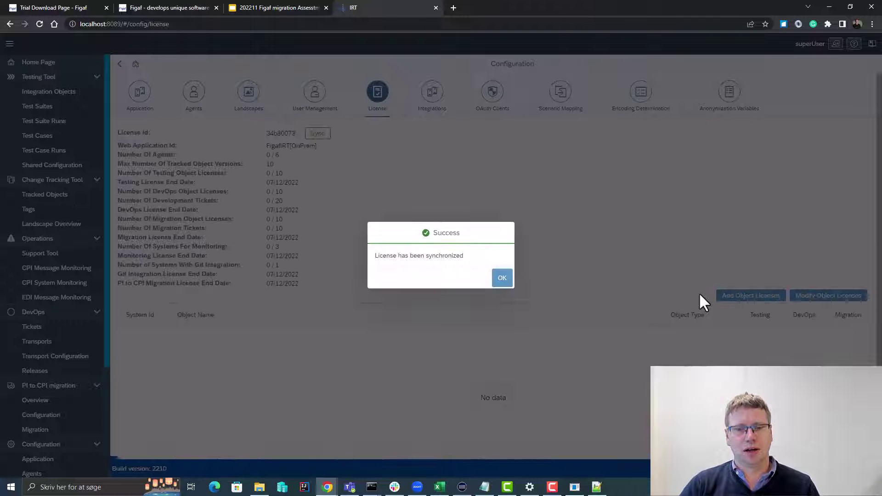
left_click(499, 278)
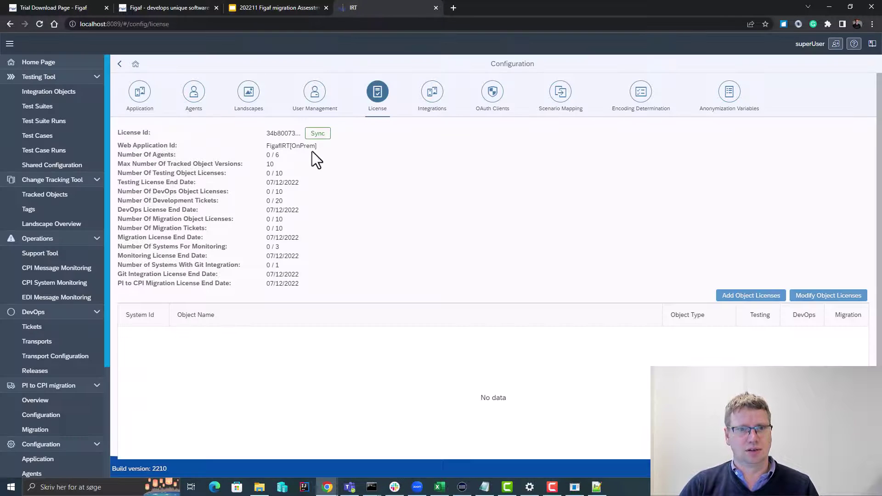
left_click(318, 136)
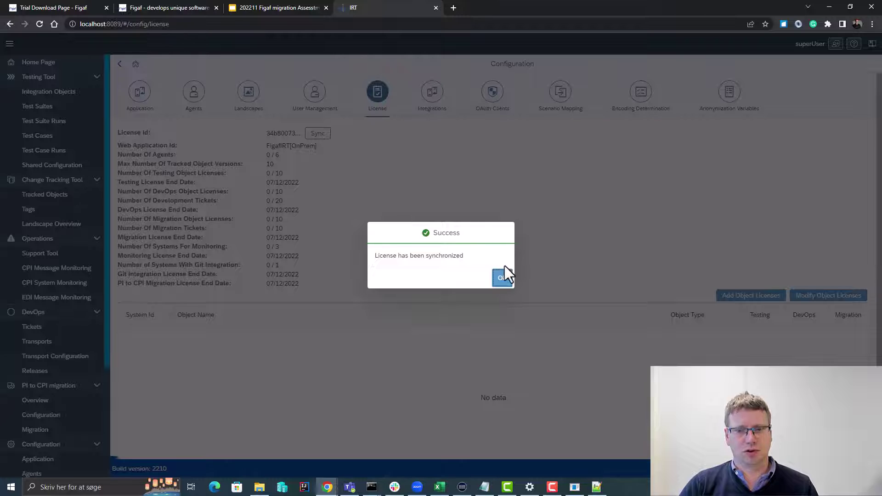
left_click(502, 277)
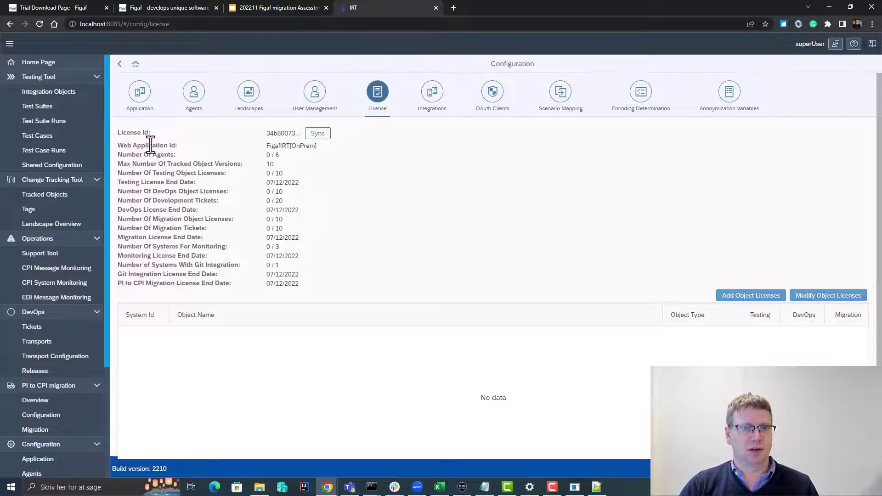
- Open the empty Agents list, then look up the D75 PI server's host name on its NetWeaver start page
left_click(195, 96)
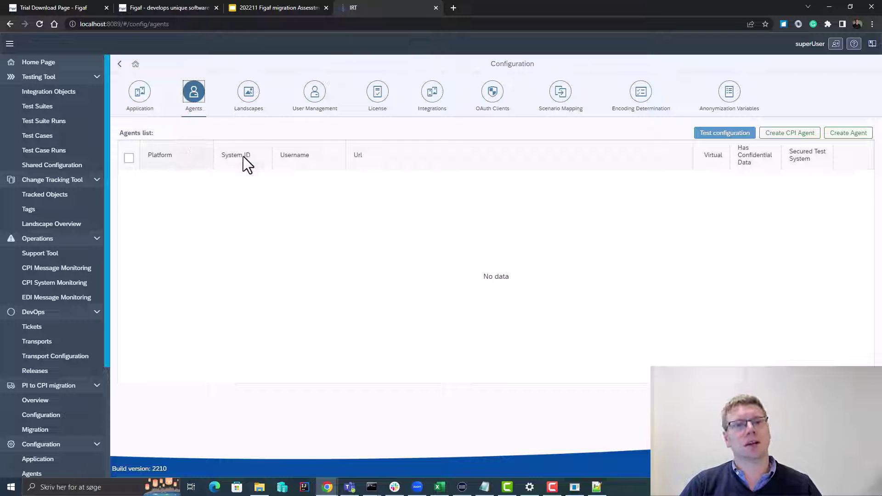
left_click(453, 7)
type("sa")
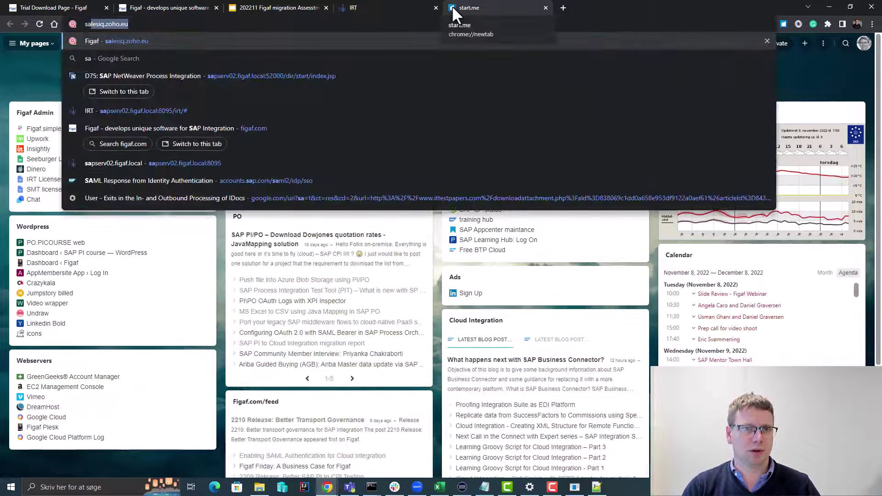
left_click(266, 77)
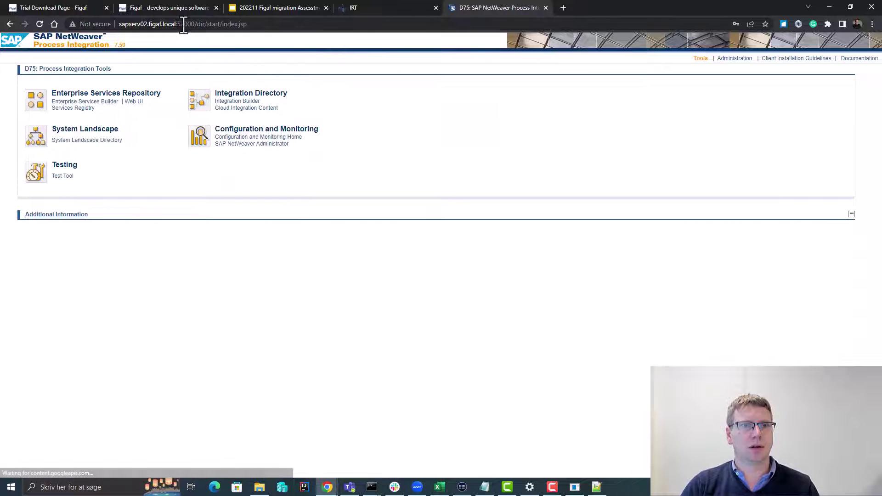
left_click_drag(177, 26, 118, 27)
key("ctrl+c")
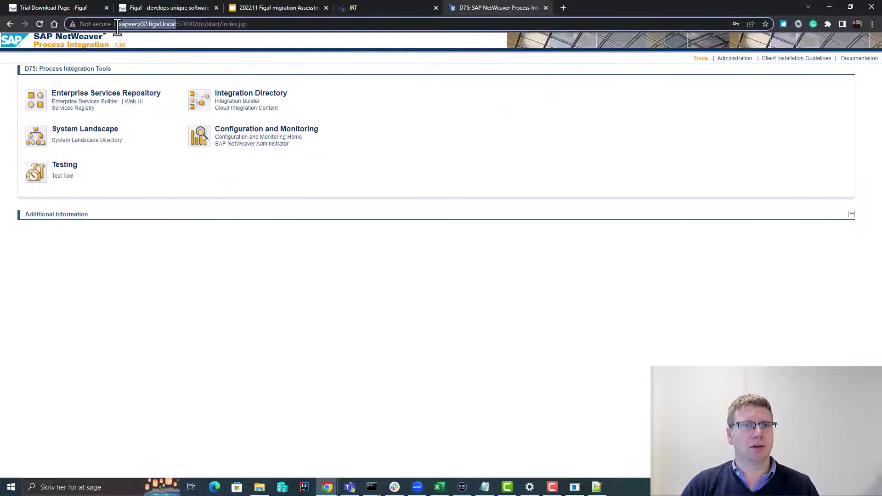
left_click(353, 8)
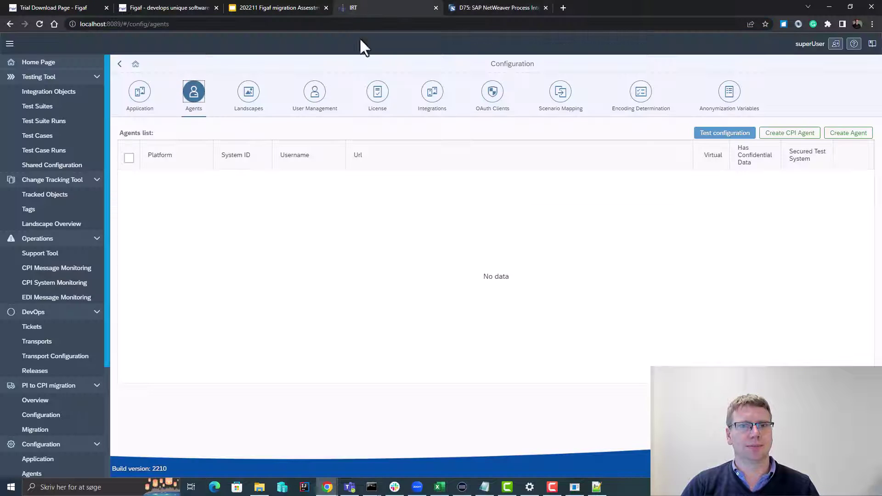
- Start a new agent with System ID D75, the PI user credentials and host sapserv02.figaf.local
left_click(833, 141)
left_click(232, 82)
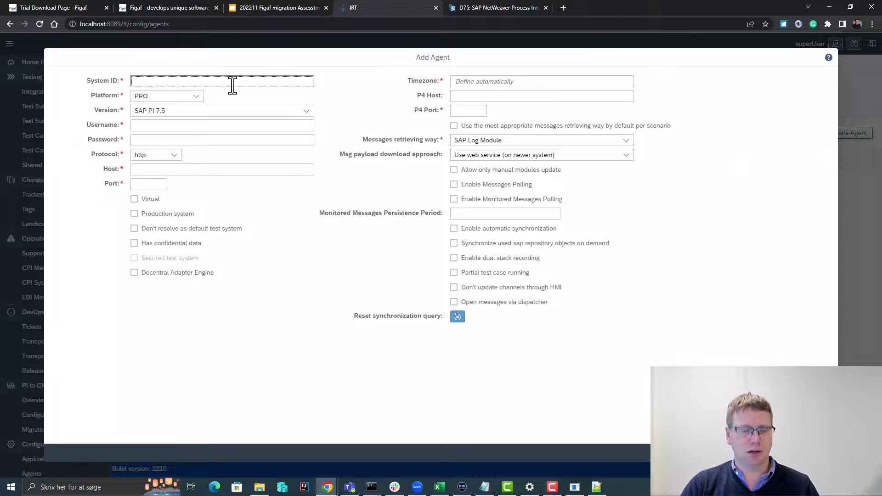
type("D75")
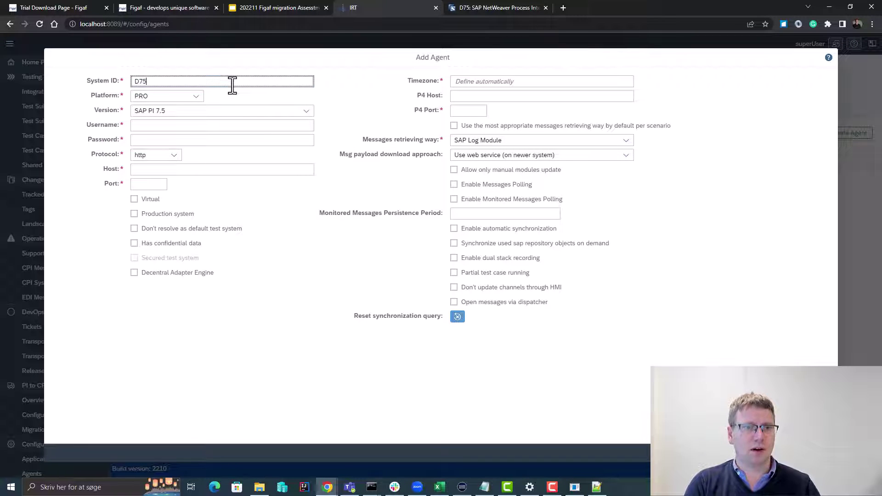
key("Tab")
key("Tab")
key("Tab")
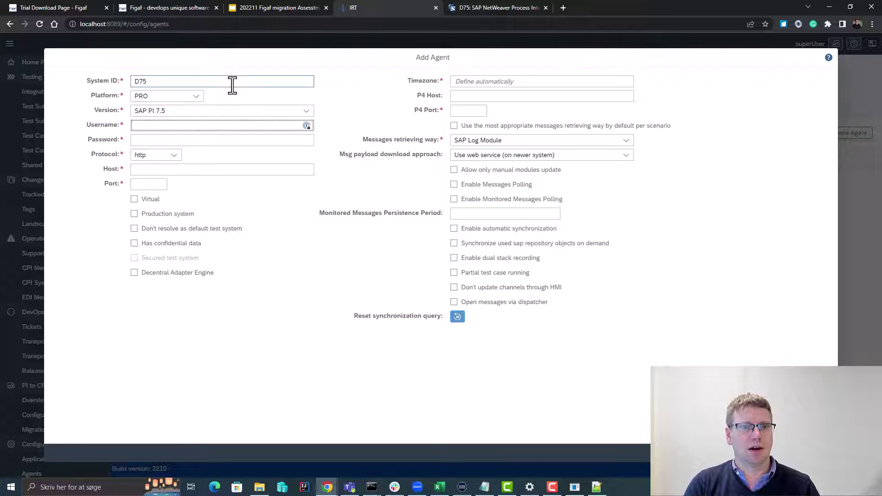
type("pis")
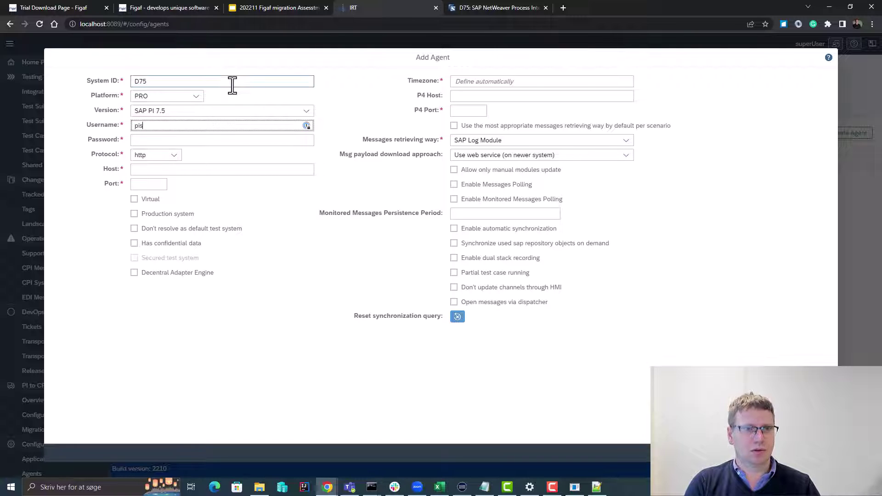
type("uper")
key("Tab")
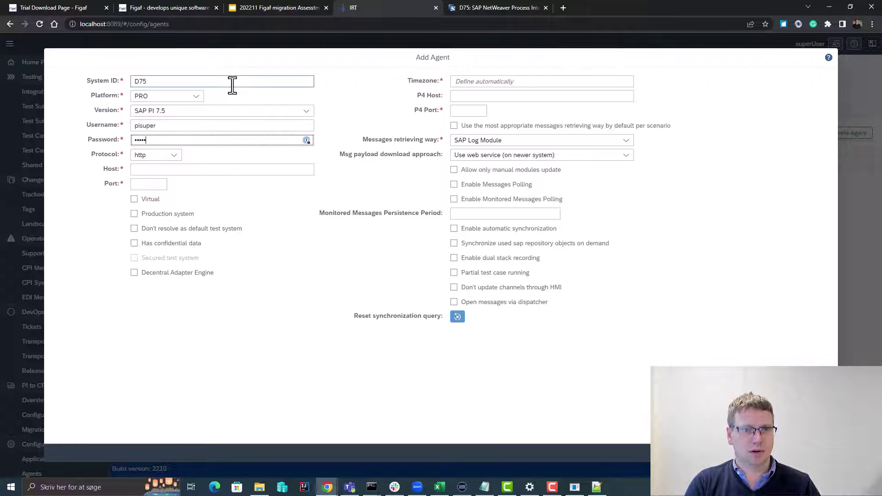
key("Tab")
key("Tab")
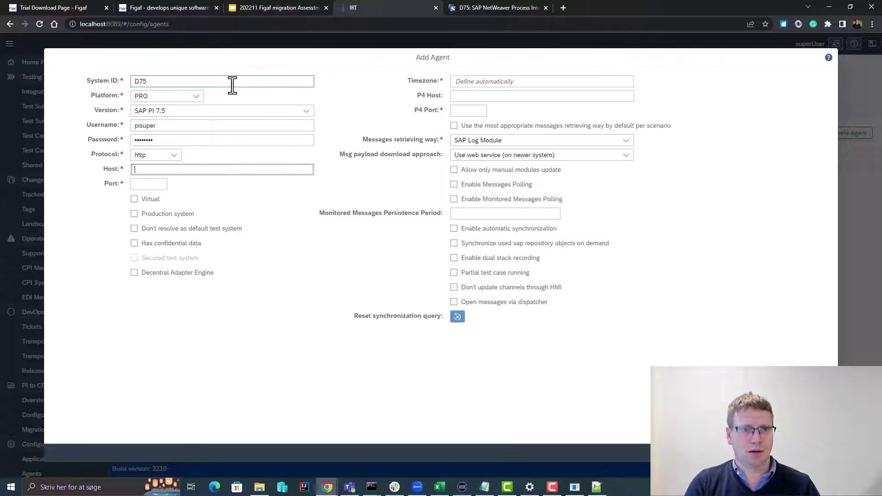
key("ctrl+v")
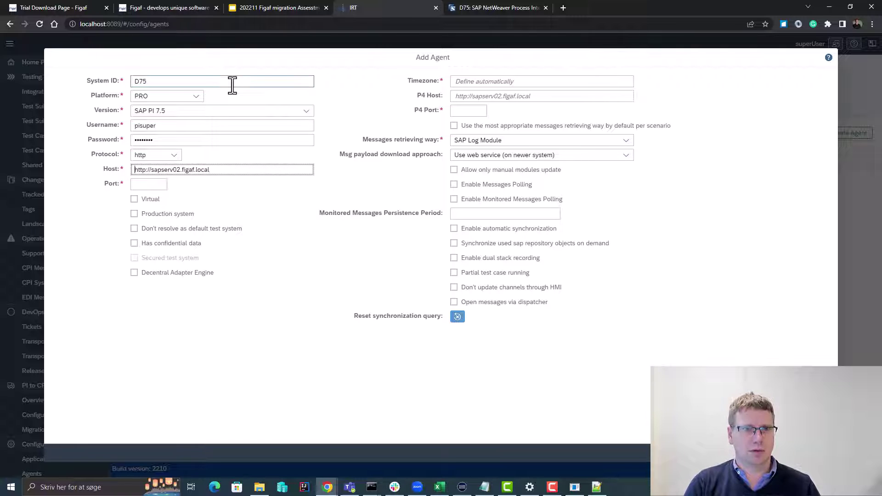
key("Delete")
key("Delete")
key("Delete")
key("Delete")
key("Delete")
key("Delete")
key("Delete")
- Set Port 52000 and P4 Port 52004, then save the D75 agent
key("Tab")
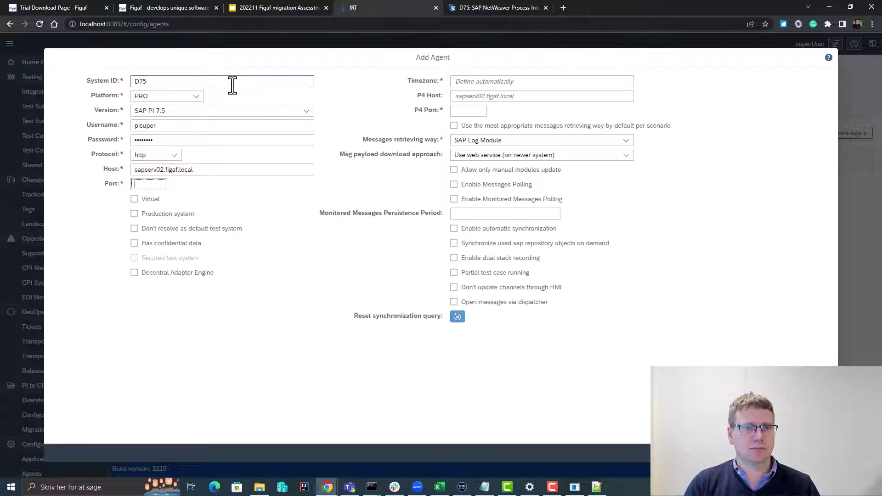
type("52000")
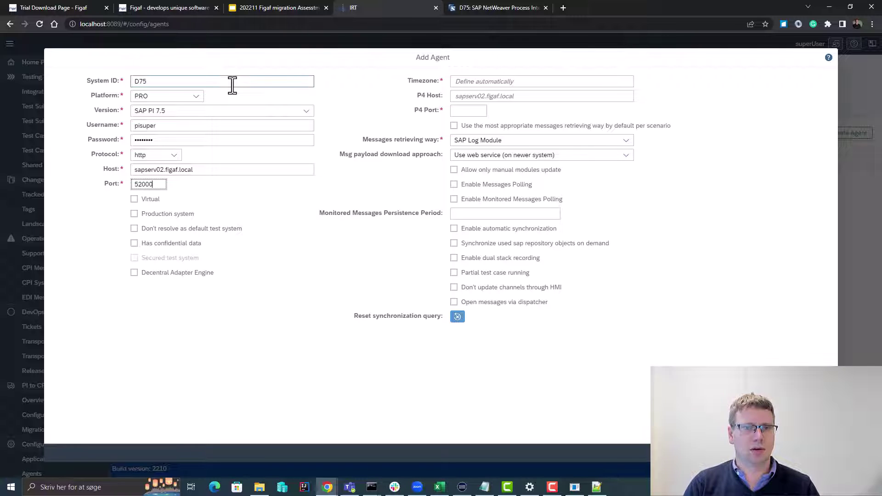
left_click(470, 111)
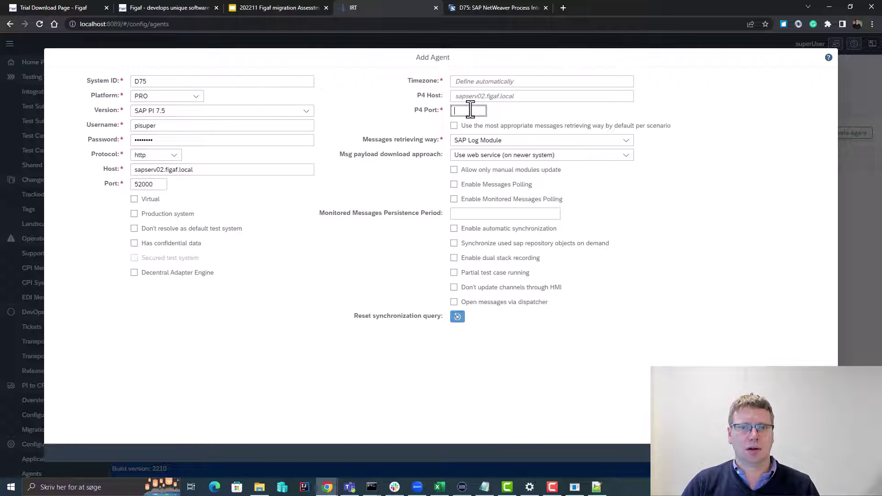
type("5200")
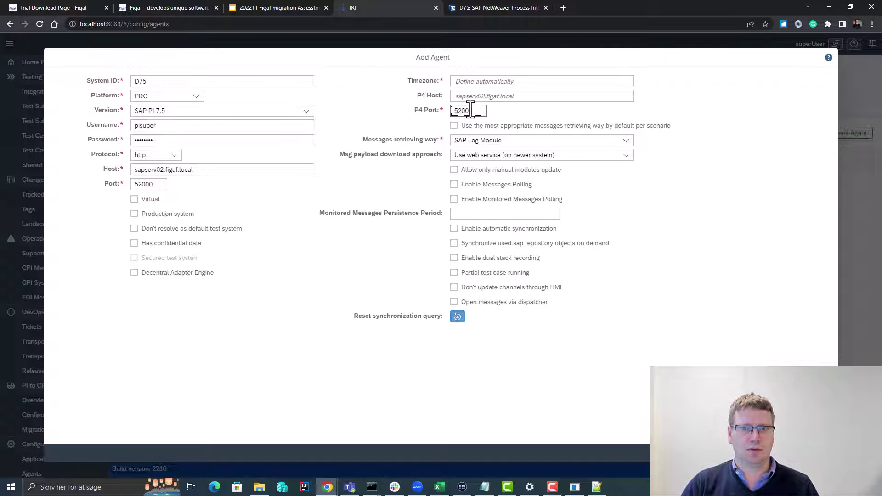
type("4")
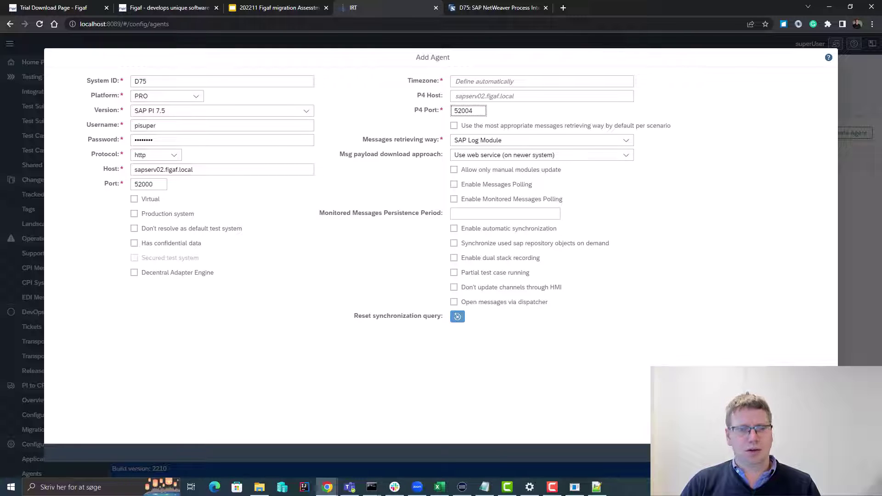
left_click(795, 453)
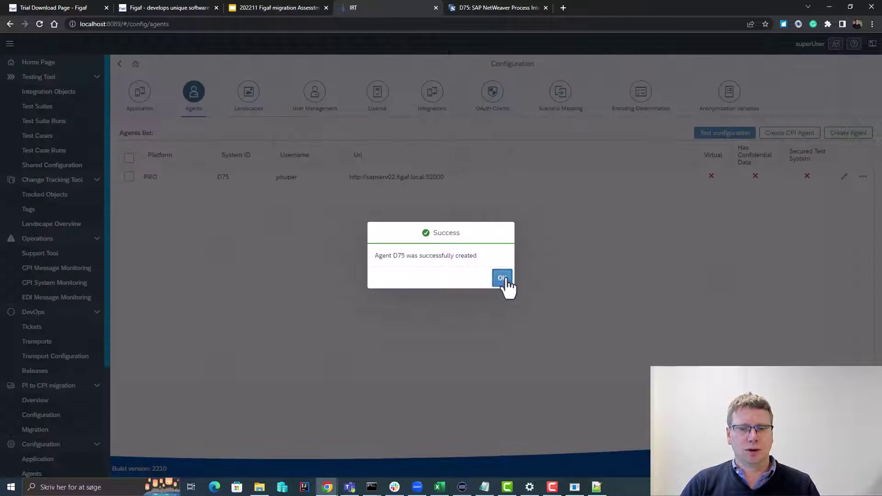
- Test D75's configuration: API, Directory and polling checks pass; PI library and EJB are flagged
left_click(502, 278)
left_click(129, 177)
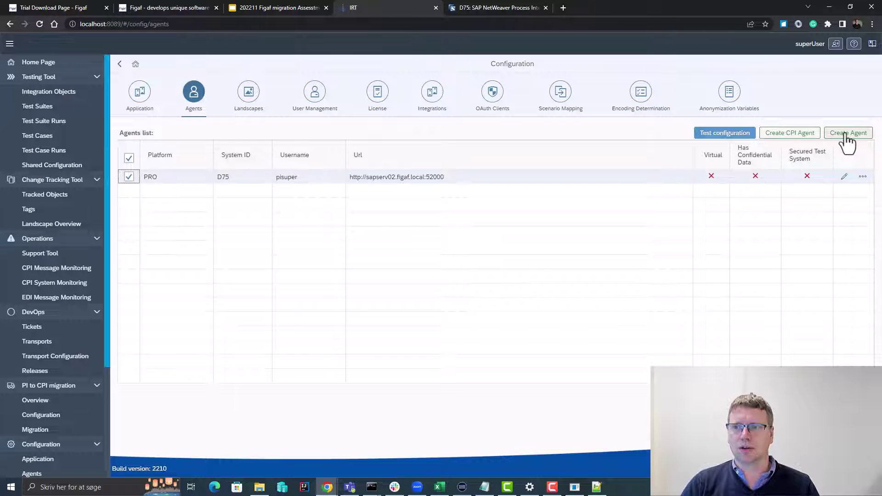
left_click(725, 133)
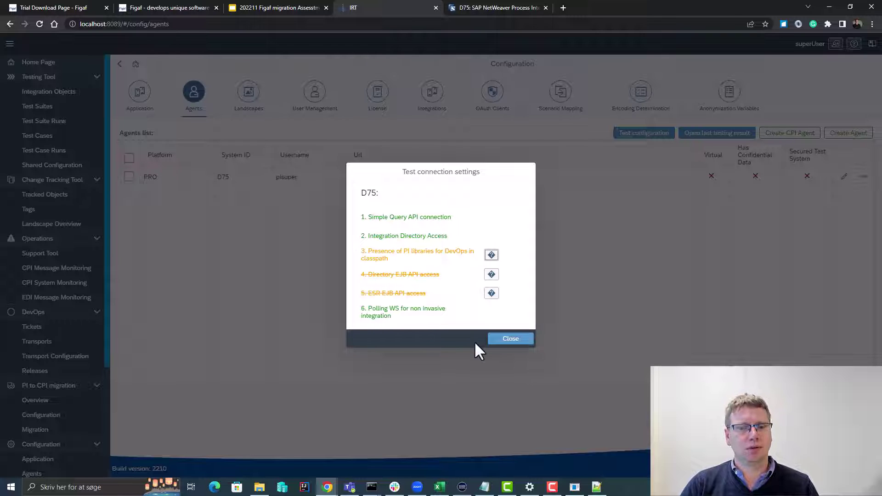
left_click(508, 340)
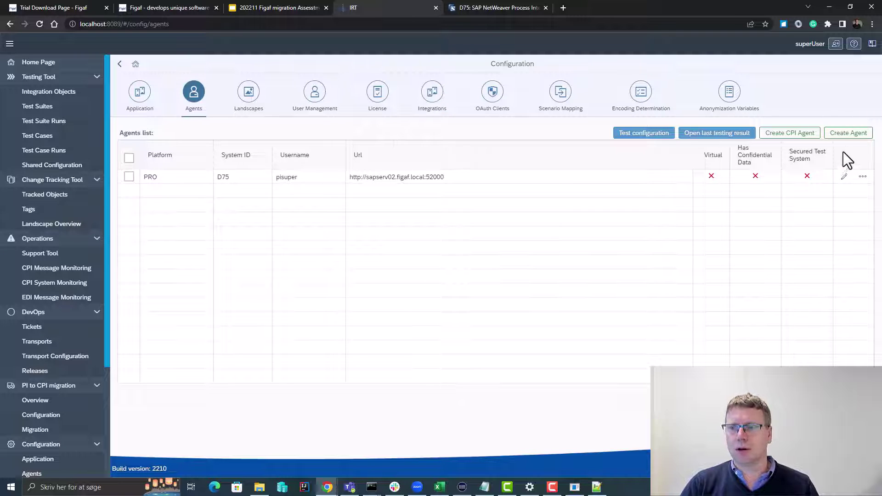
left_click(846, 134)
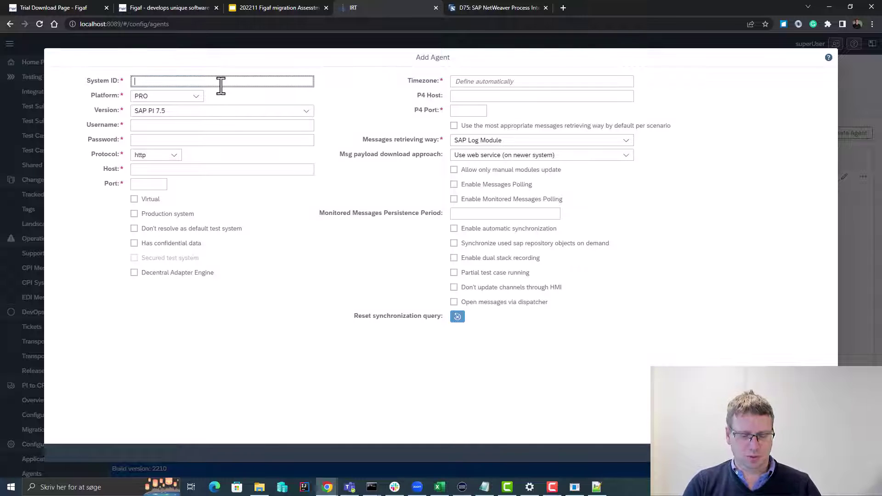
type("dummy")
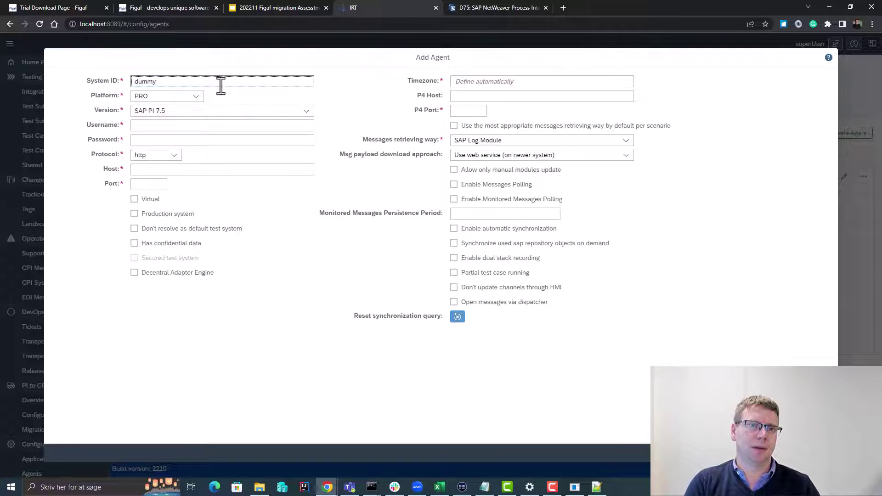
key("Tab")
key("Down")
key("Tab")
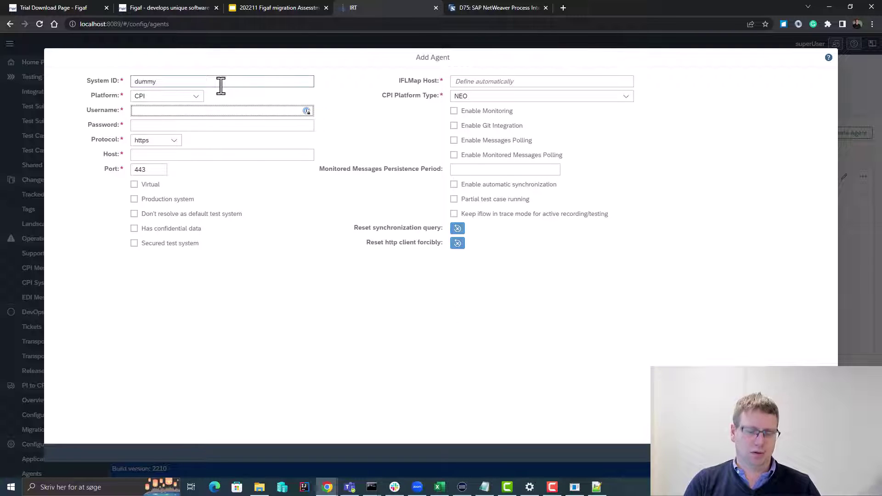
double_click(221, 86)
key("ctrl+c")
left_click(225, 112)
key("ctrl+v")
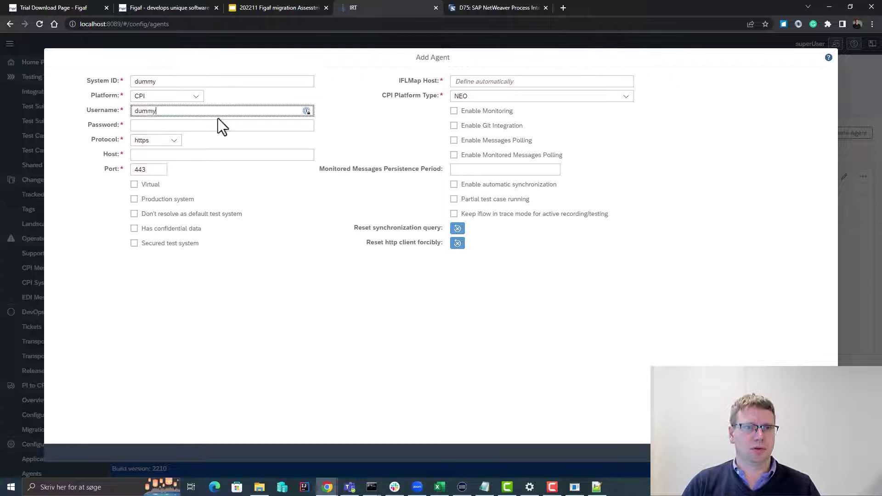
left_click(222, 126)
key("ctrl+v")
left_click(219, 156)
key("ctrl+v")
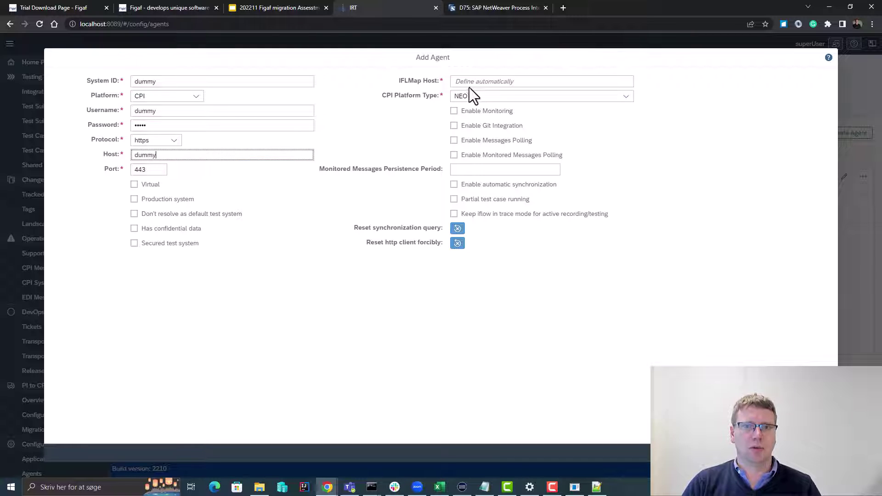
left_click(469, 85)
key("ctrl+v")
key("Return")
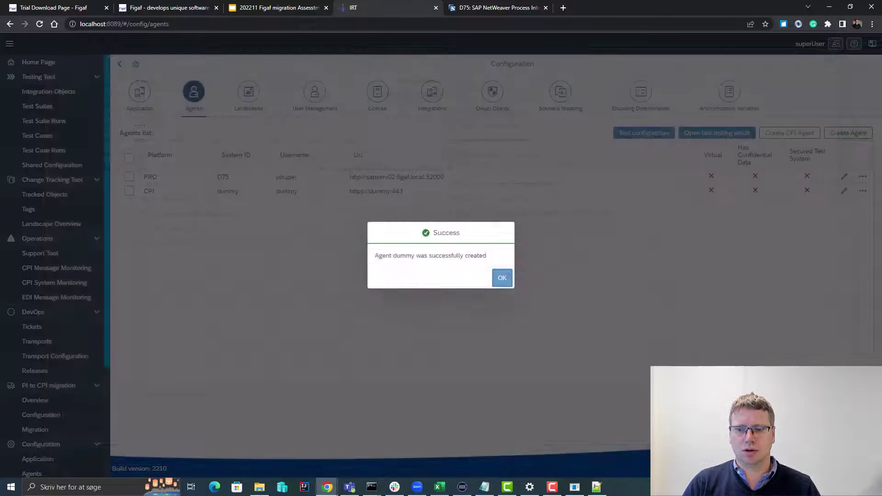
left_click(499, 280)
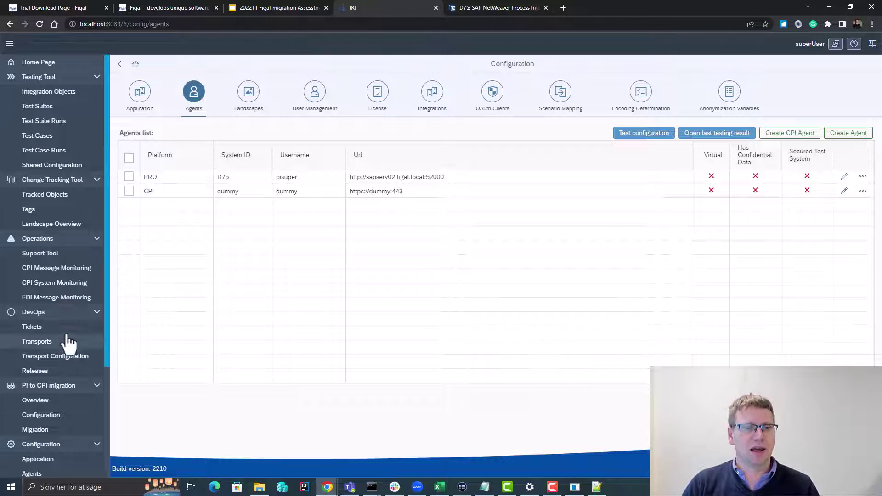
- Synchronize D75's tracked objects, yielding 38550 objects with 15384 Data Type errors
left_click(48, 195)
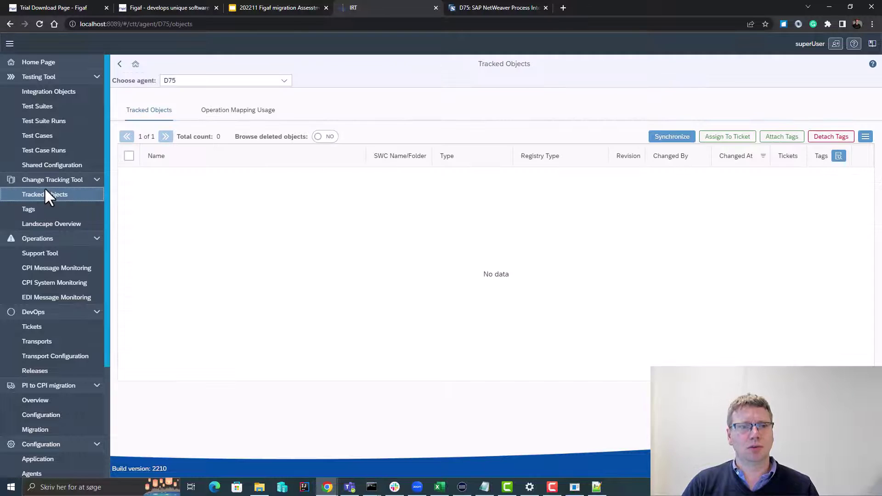
left_click(666, 137)
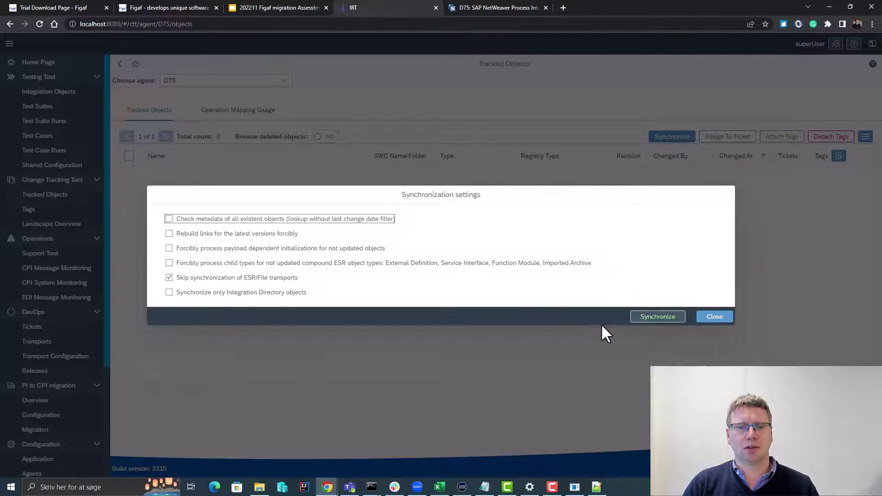
left_click(650, 318)
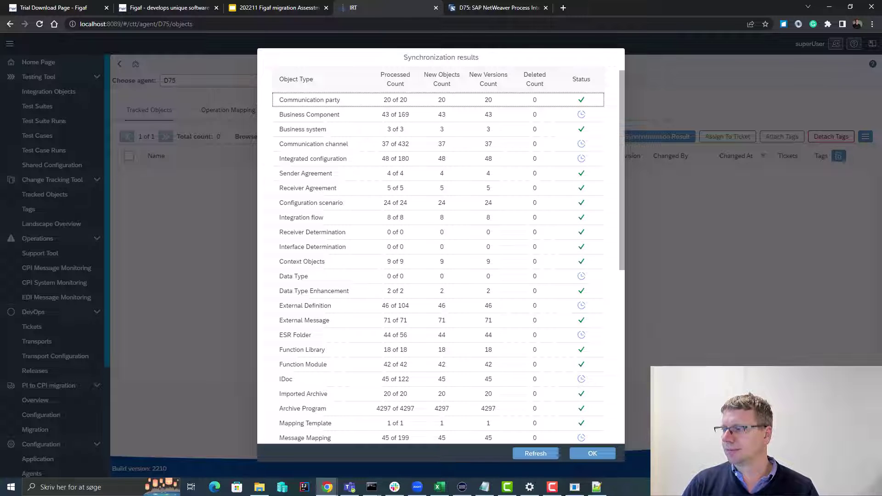
scroll(441, 248, "down", 3)
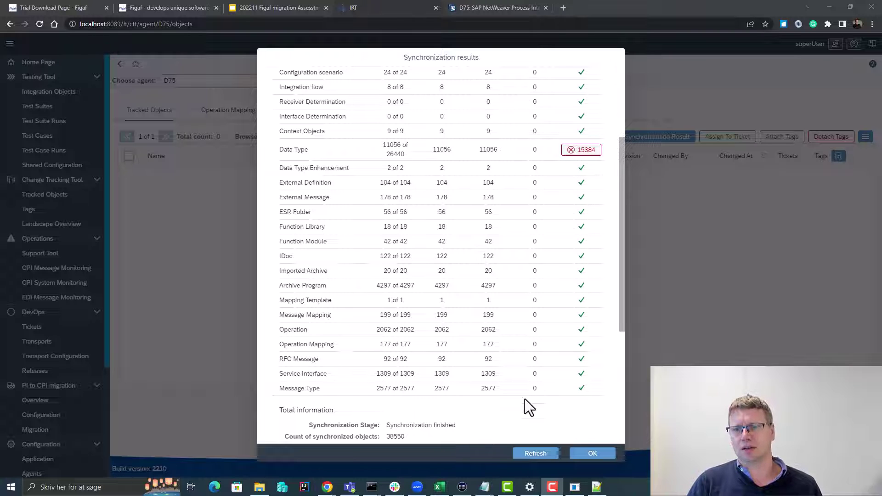
left_click(591, 455)
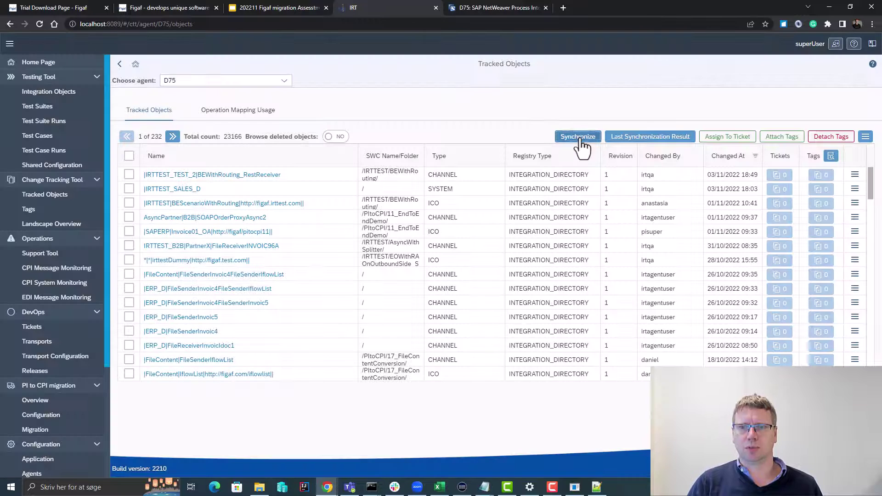
left_click(580, 137)
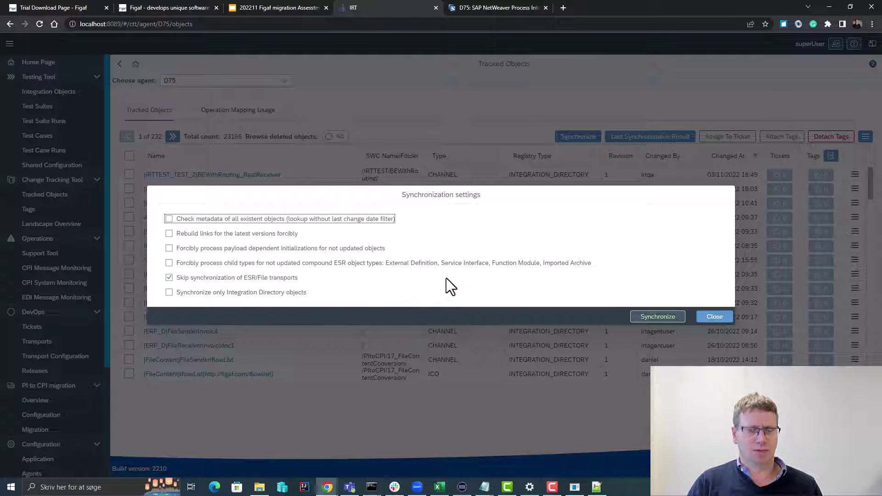
left_click(274, 221)
left_click(272, 234)
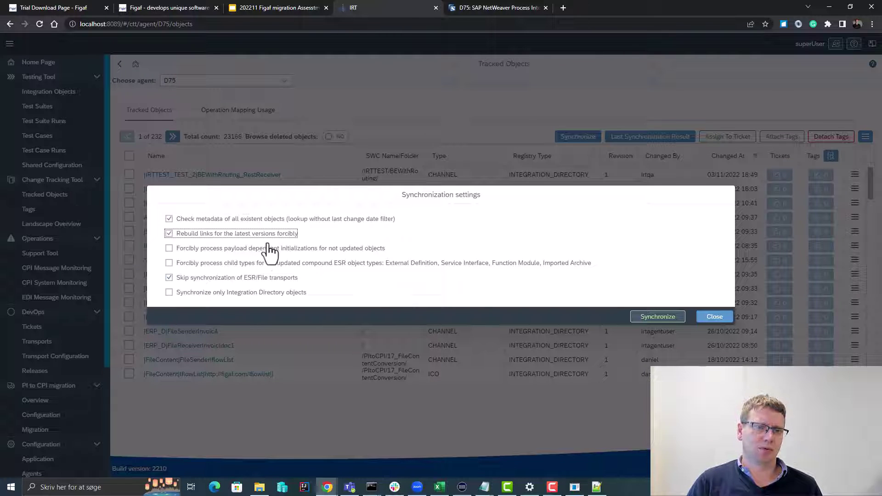
left_click(272, 248)
left_click(275, 265)
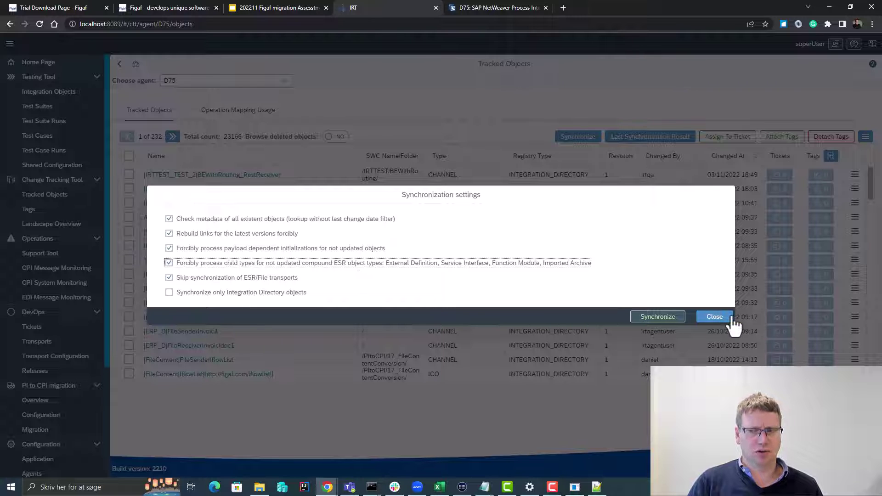
left_click(715, 319)
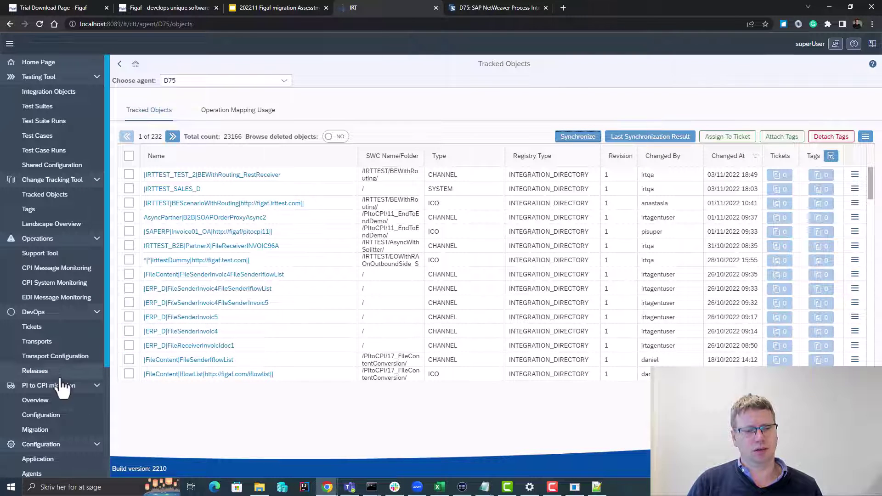
left_click(55, 415)
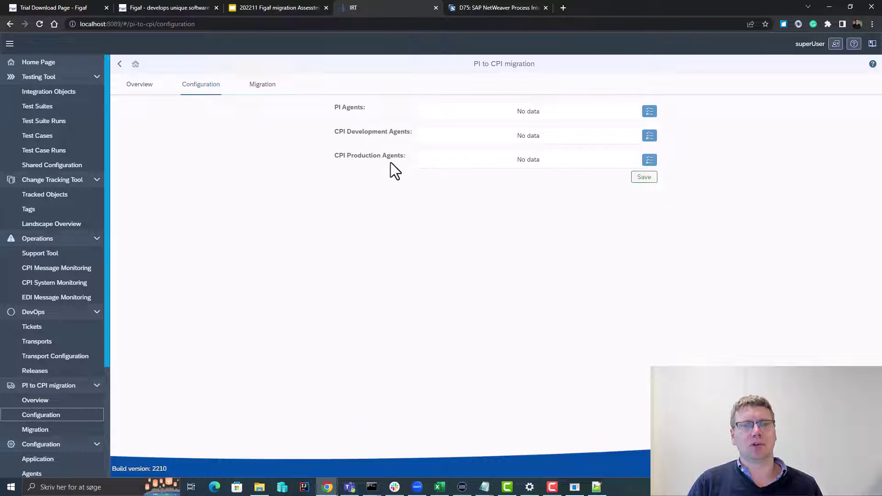
- Choose D75 as PI agent and dummy as CPI development agent, then save the migration configuration
left_click(650, 112)
left_click(404, 113)
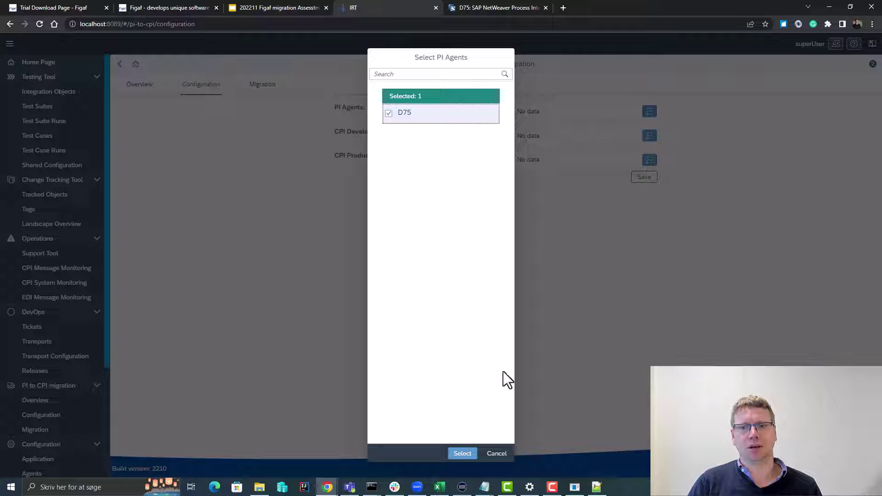
left_click(459, 458)
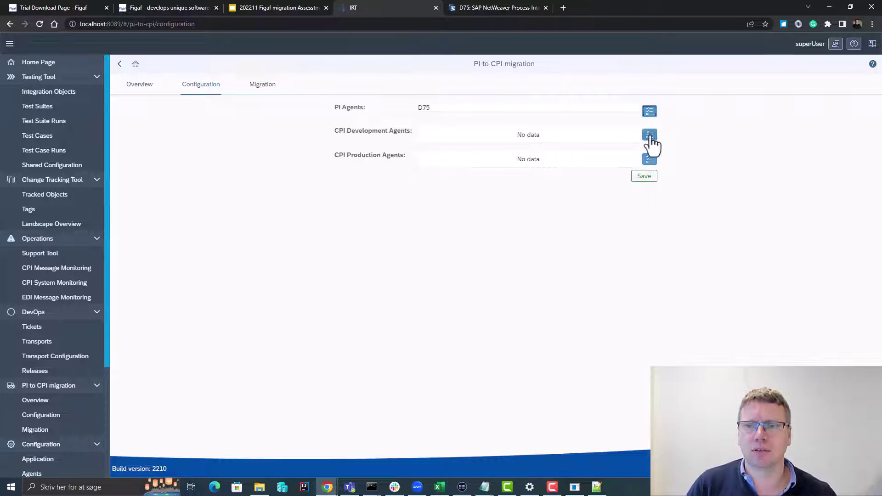
left_click(650, 135)
left_click(389, 113)
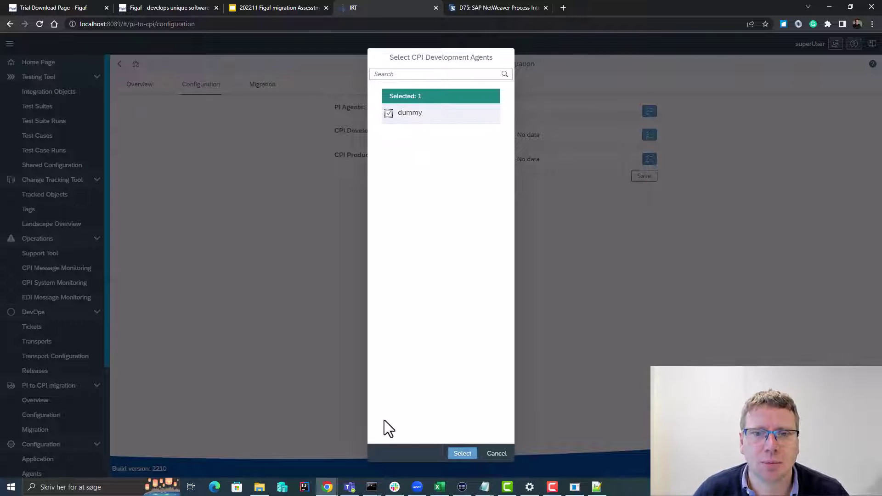
left_click(463, 454)
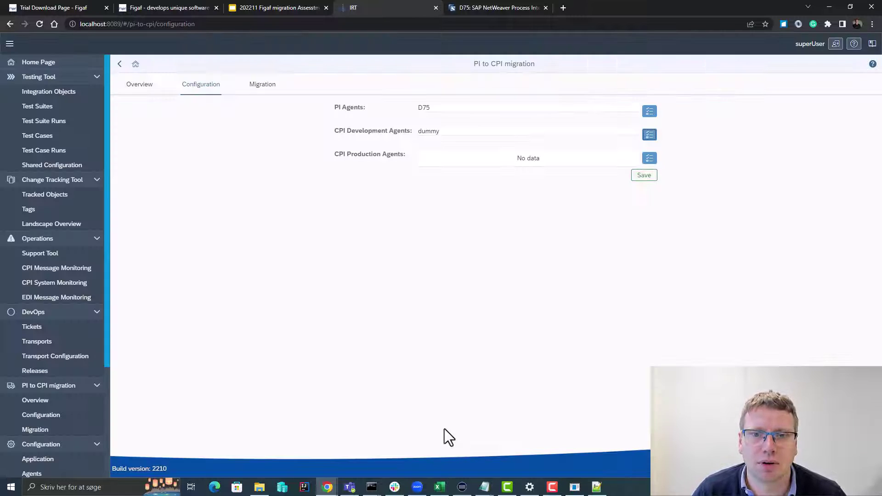
left_click(635, 175)
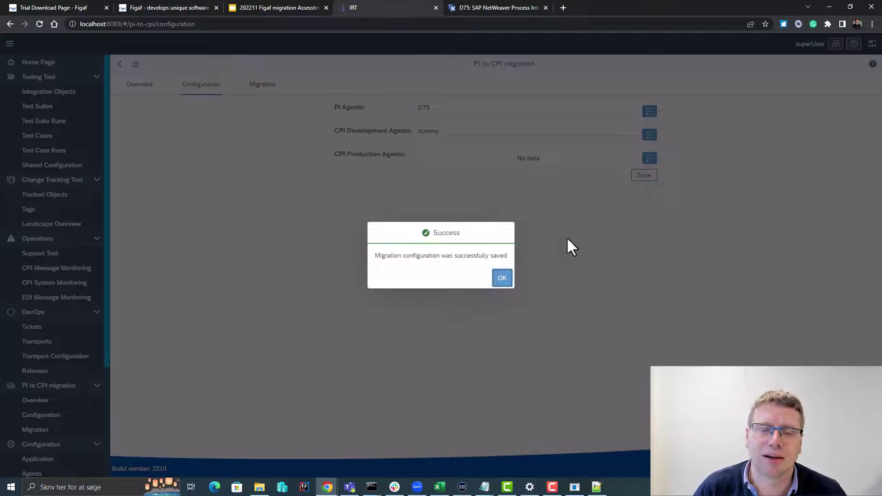
left_click(506, 278)
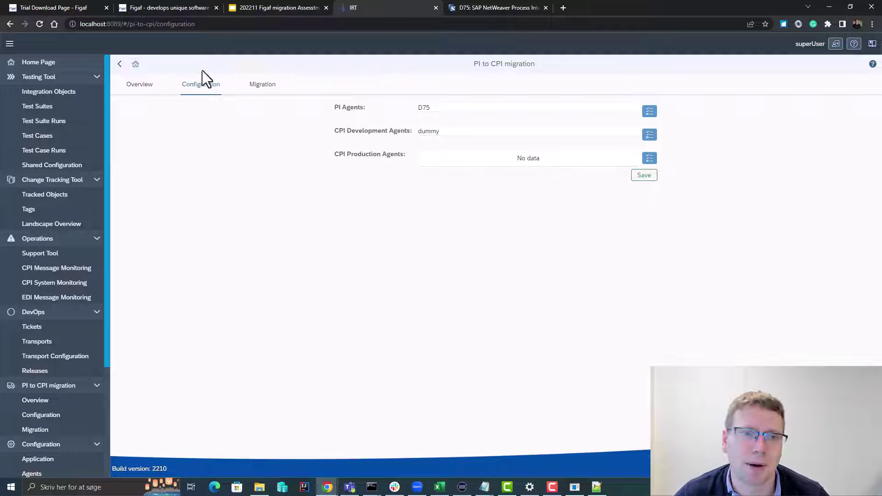
- Open the Overview and scroll the 170 D75 ICO objects, checking the empty CPI agent and package cells
left_click(138, 87)
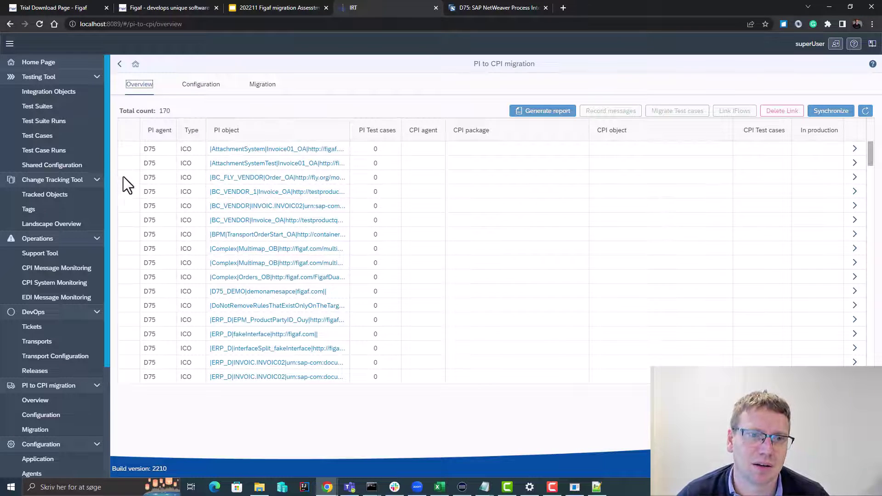
scroll(161, 209, "down", 5)
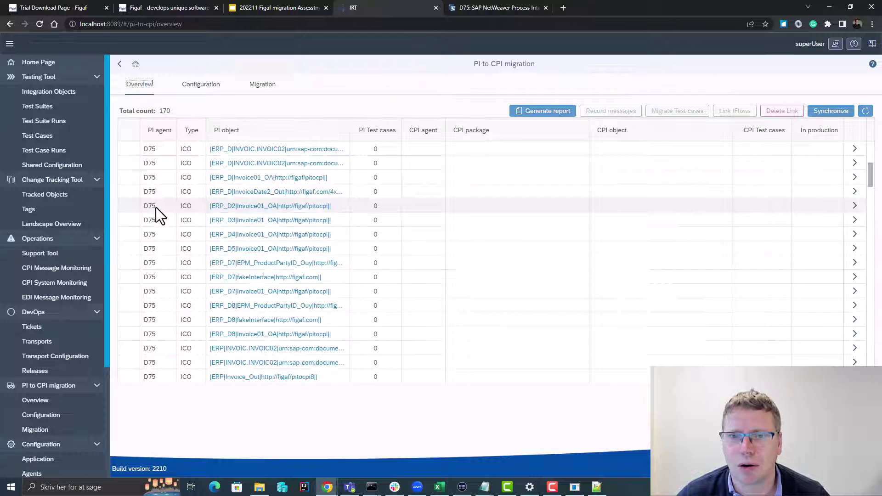
scroll(156, 208, "down", 15)
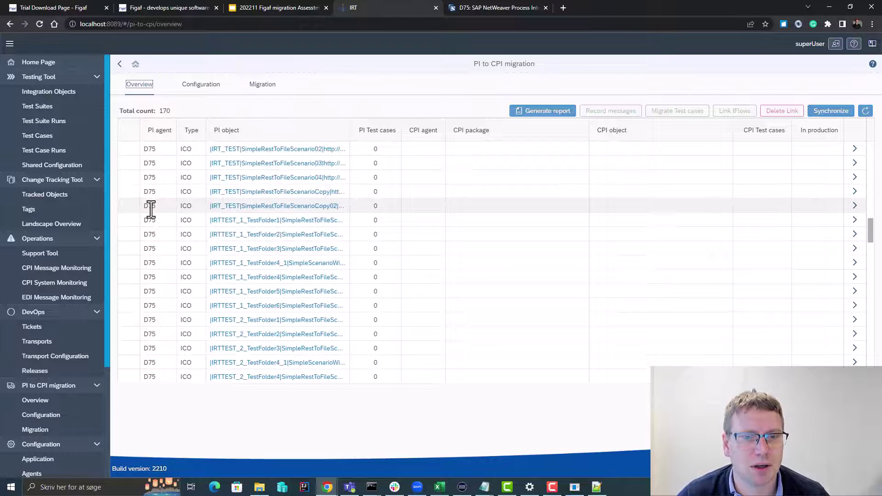
scroll(199, 200, "up", 20)
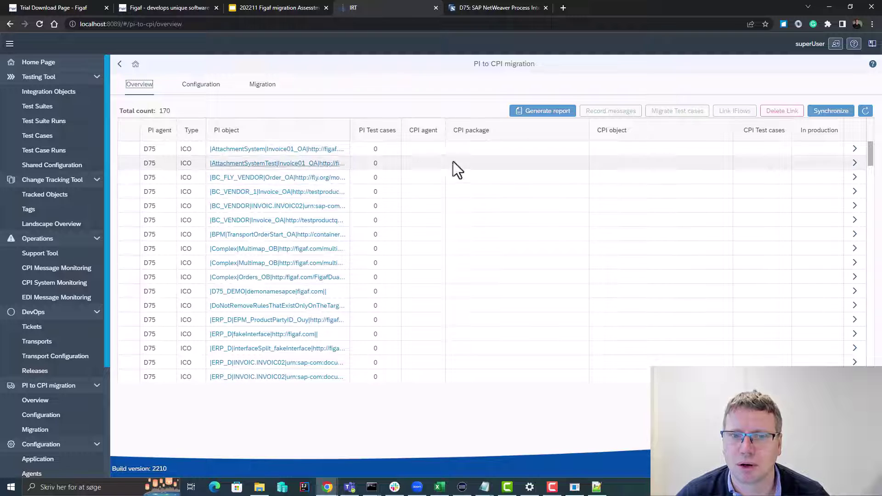
left_click(436, 148)
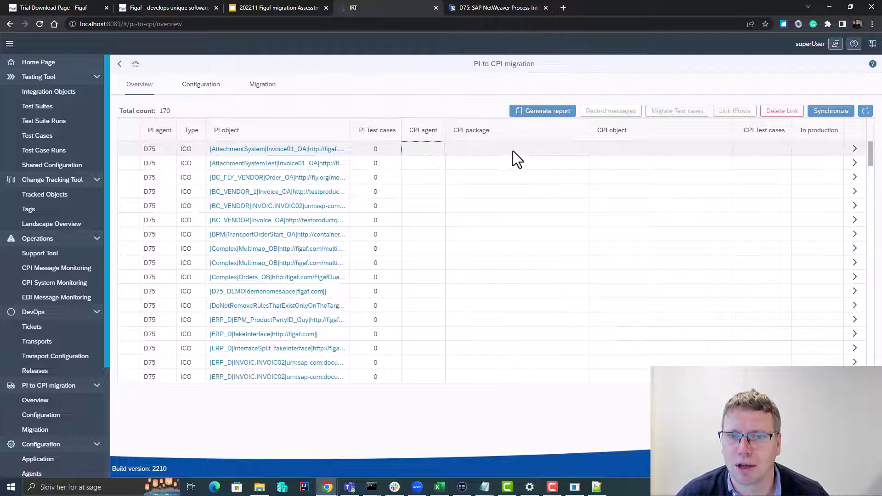
left_click(541, 151)
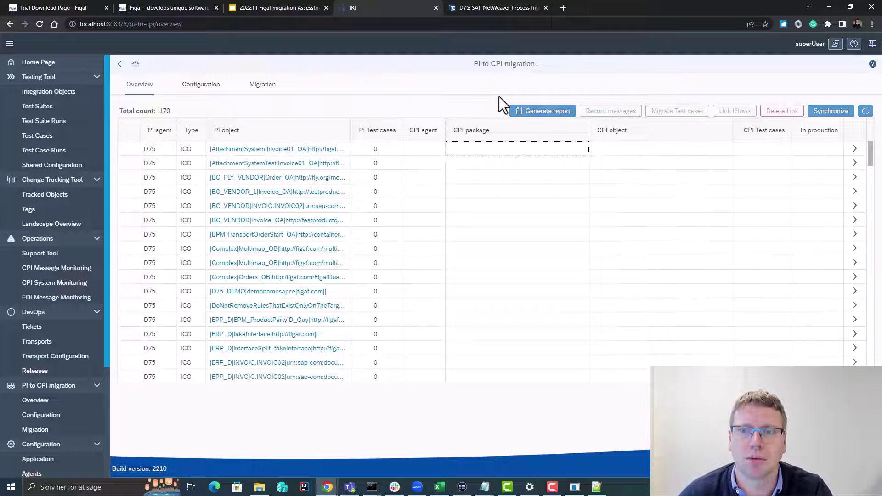
- Generate the migration report with current-month message statistics and open the downloaded migration-overview xlsx
left_click(550, 115)
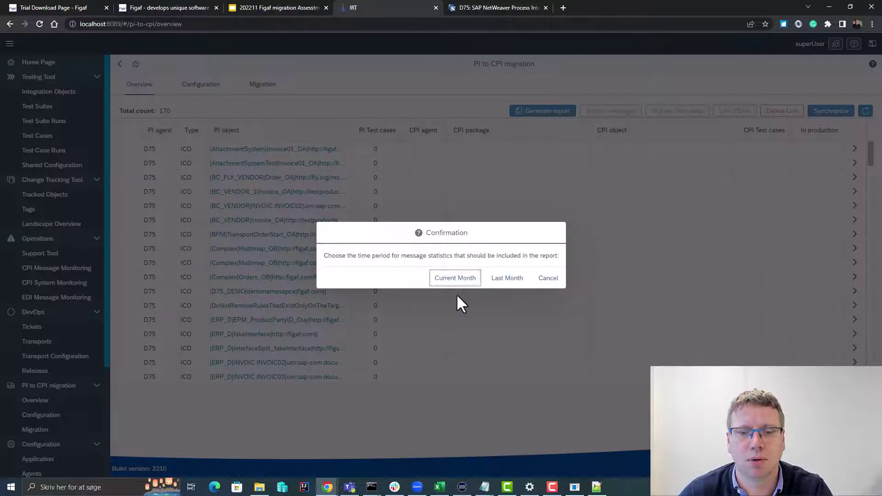
left_click(456, 278)
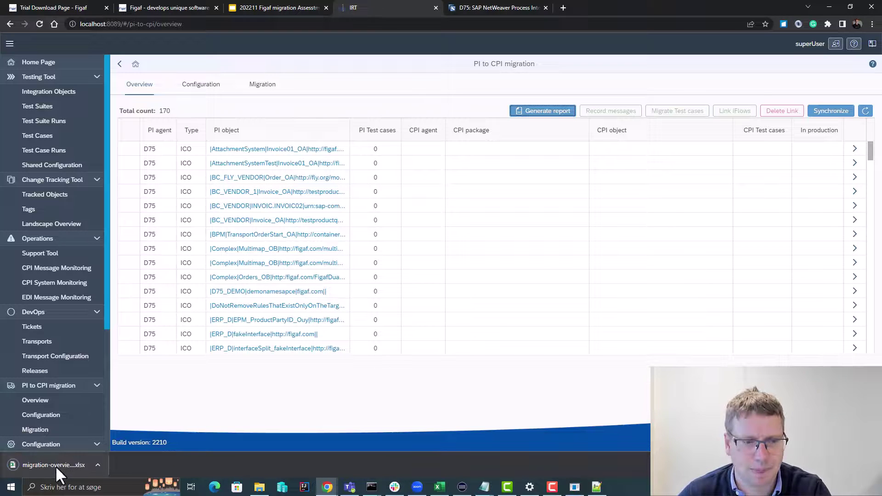
left_click(56, 465)
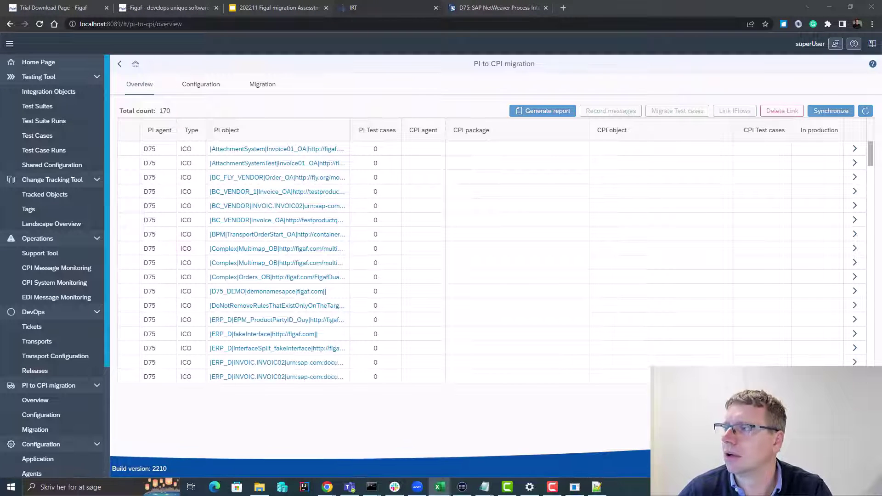
left_click_drag(377, 495, 318, 163)
- Maximize the Excel report and narrow the Type column so the PI object names fit
double_click(318, 162)
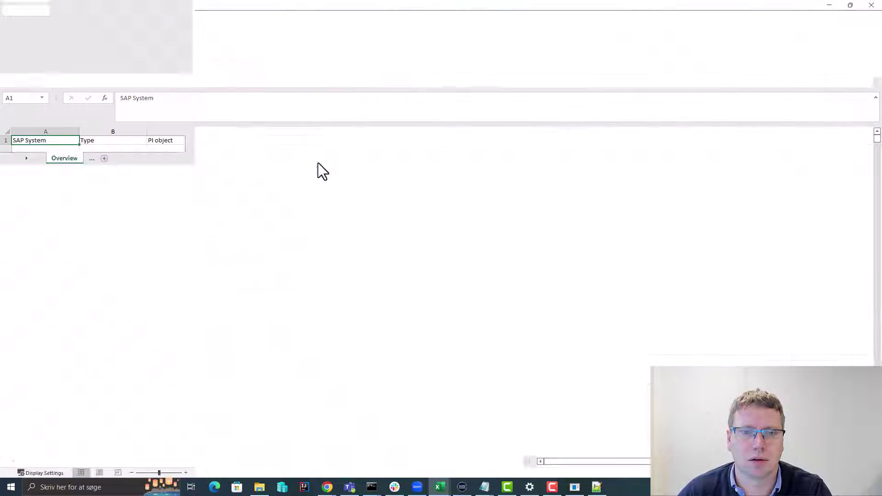
left_click(154, 242)
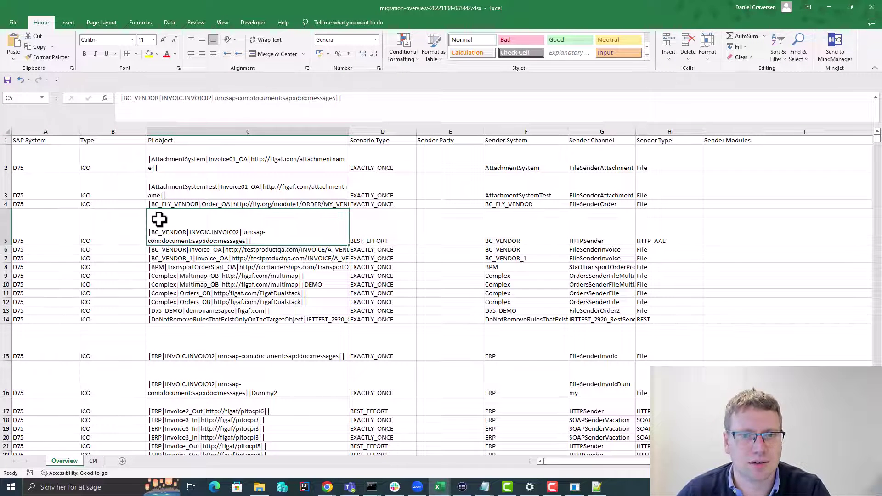
left_click_drag(147, 132, 103, 134)
left_click(110, 186)
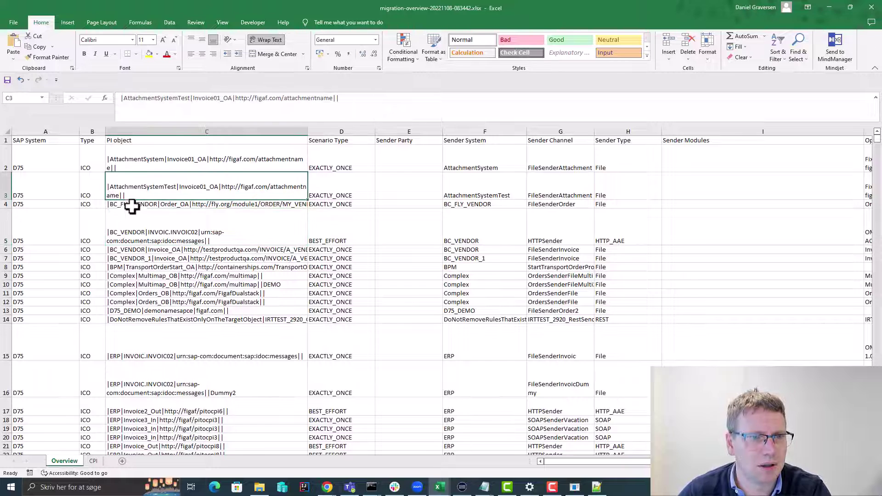
key("Right")
key("Right")
key("Right")
key("Right")
key("Right")
key("Right")
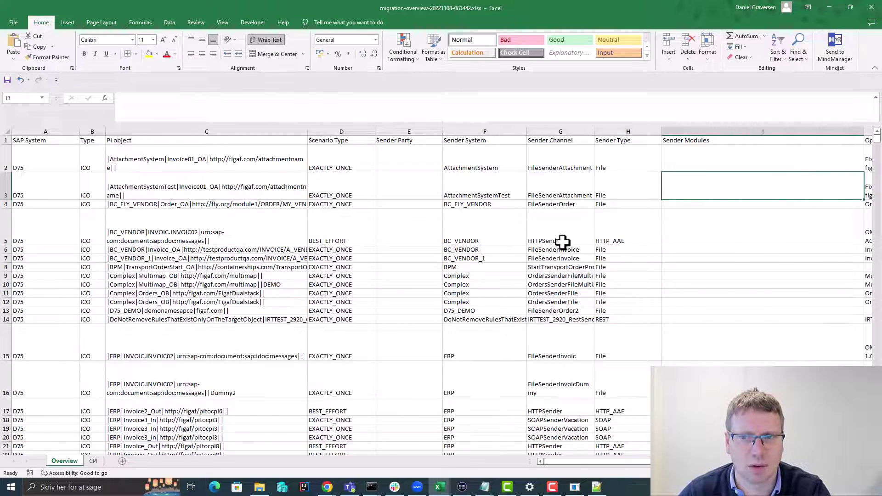
key("Right")
key("Left")
key("Left")
key("Left")
key("Left")
key("Left")
key("Left")
key("Left")
key("Left")
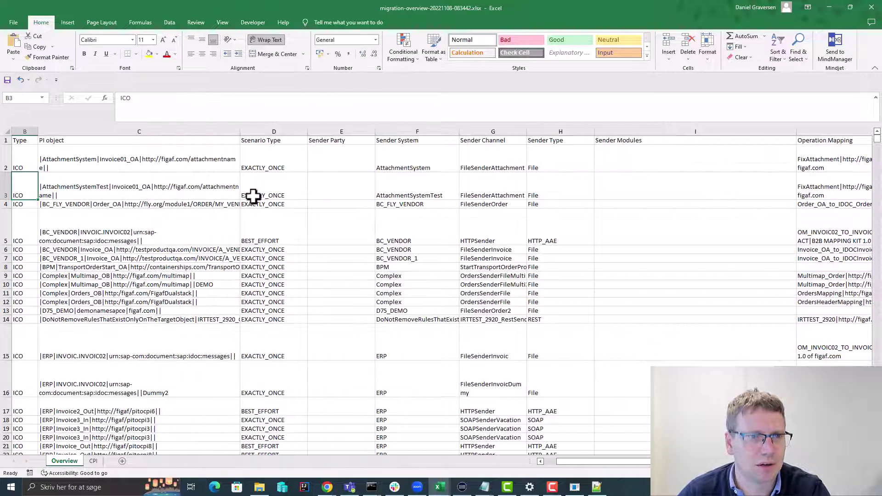
- Review the sender party, system, channel, type and Operation Mapping values across the D75 rows
left_click_drag(124, 170, 406, 172)
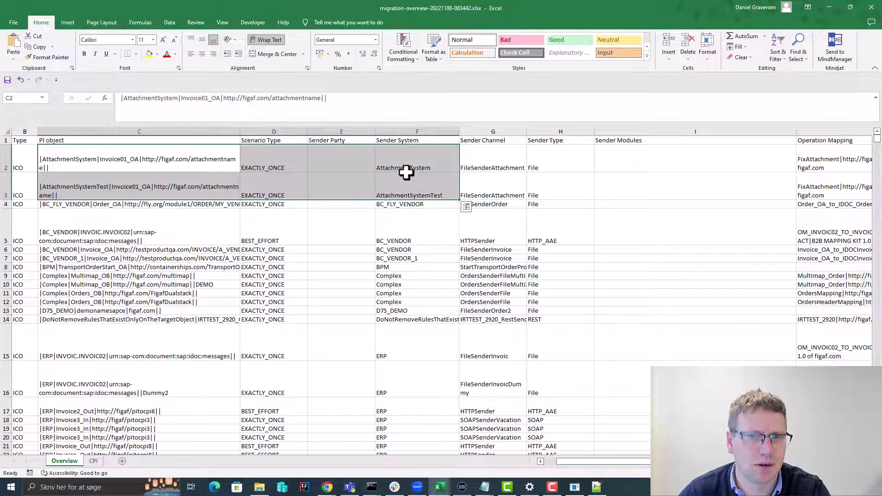
left_click_drag(341, 158, 492, 179)
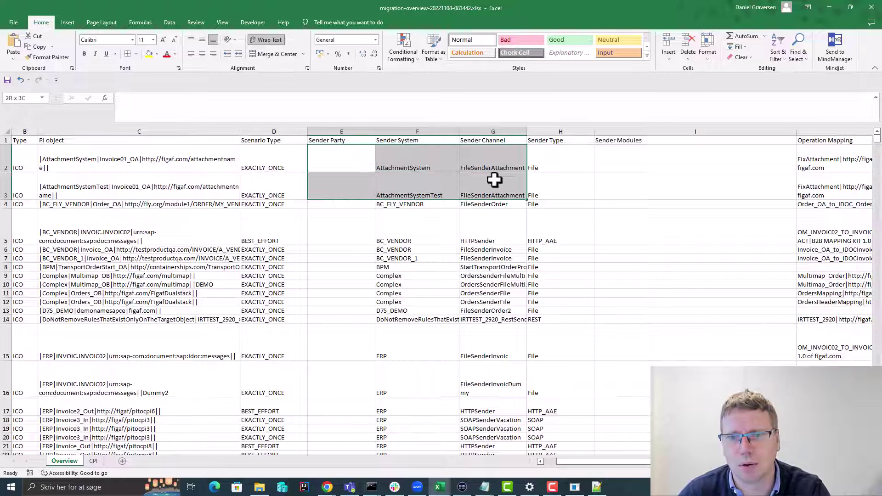
left_click(492, 169)
left_click_drag(561, 170, 565, 222)
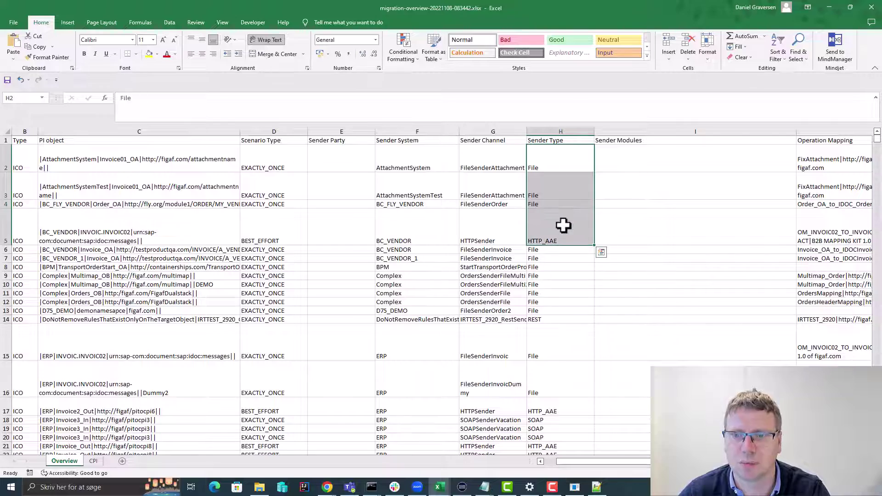
left_click(652, 192)
key("Page_Down")
key("Page_Down")
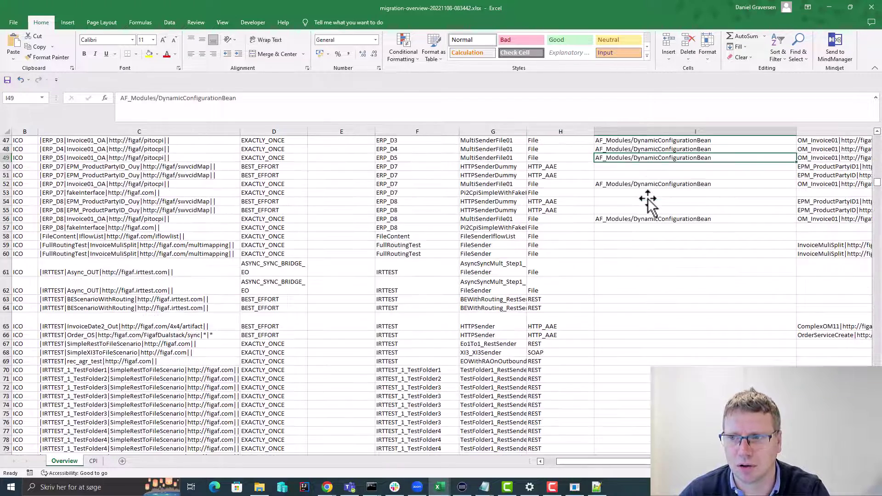
key("Page_Up")
key("Page_Up")
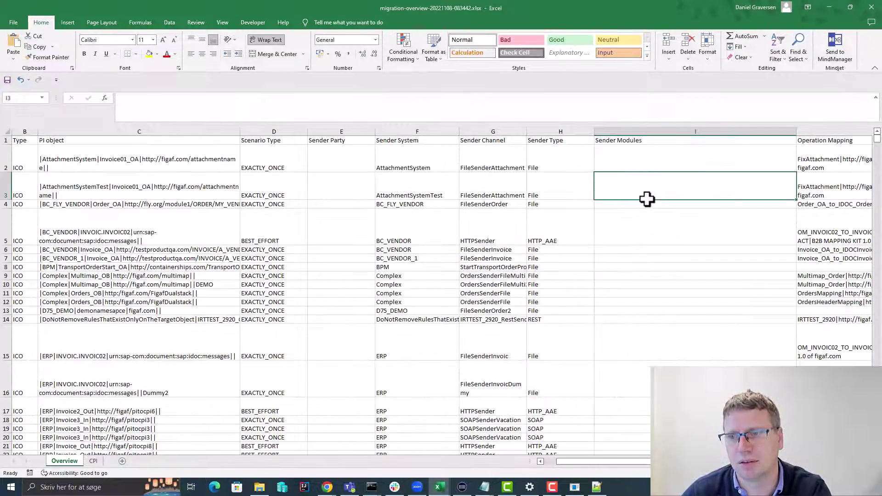
key("Right")
left_click_drag(640, 160, 642, 254)
key("Right")
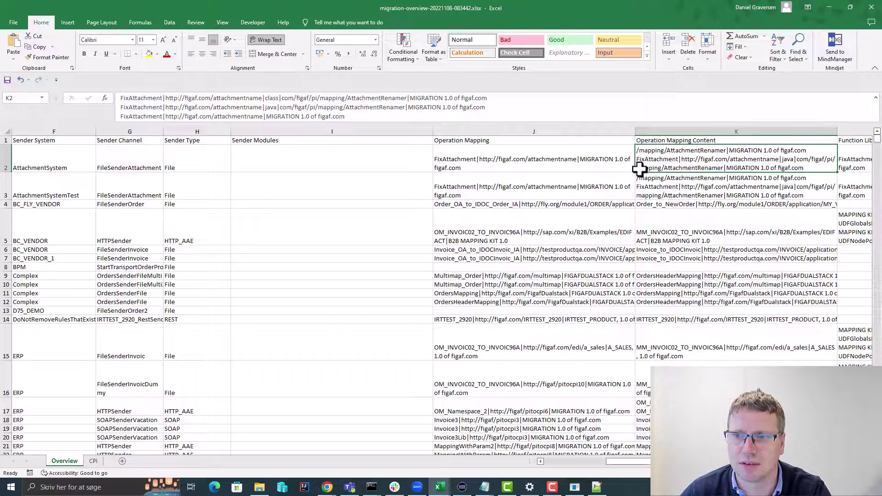
double_click(691, 162)
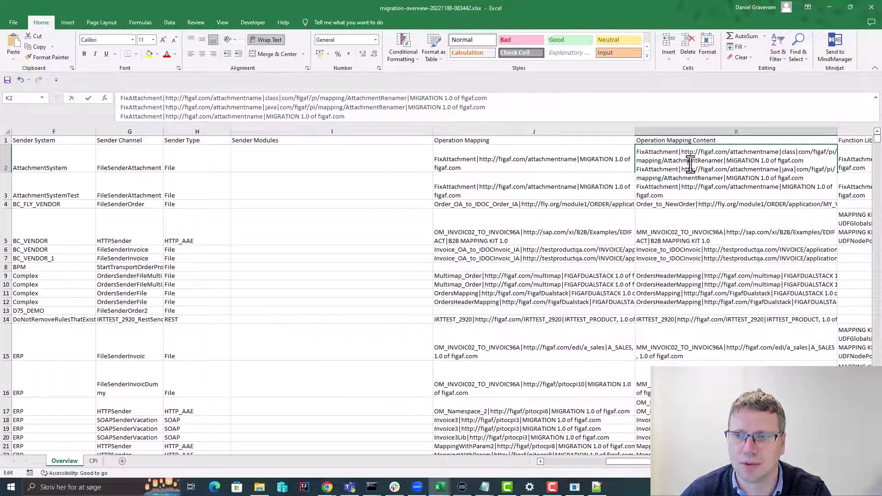
key("Return")
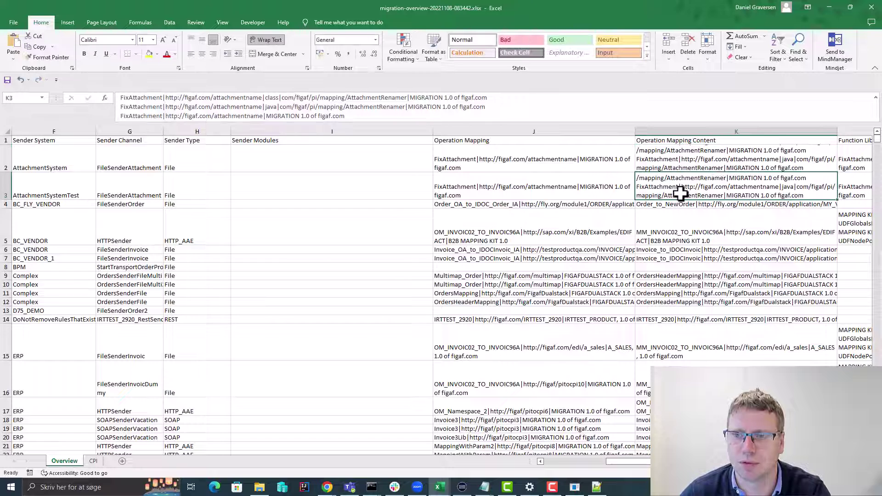
left_click(467, 108)
mouse_move(468, 118)
left_mouse_down()
mouse_move(469, 92)
mouse_move(464, 127)
left_mouse_up()
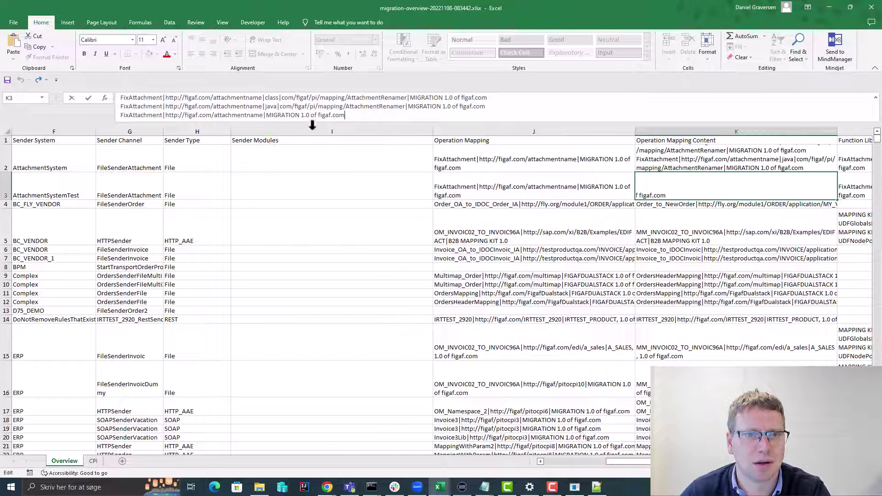
left_click(669, 214)
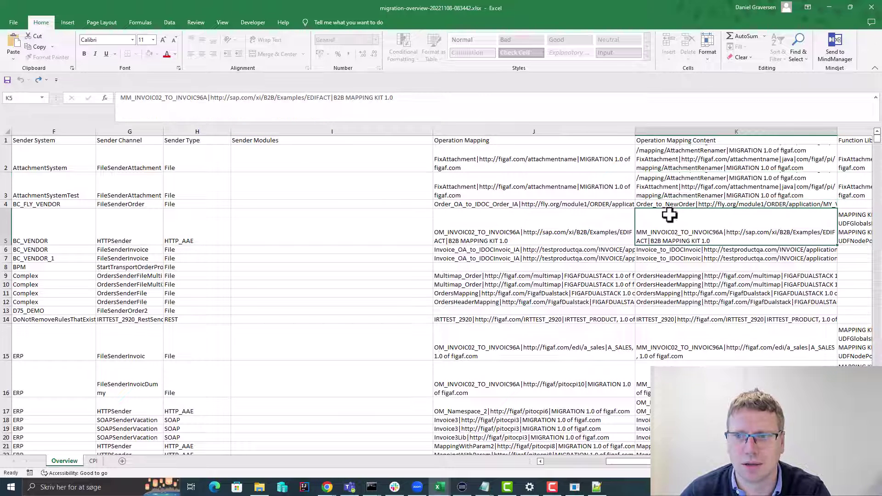
left_click(685, 265)
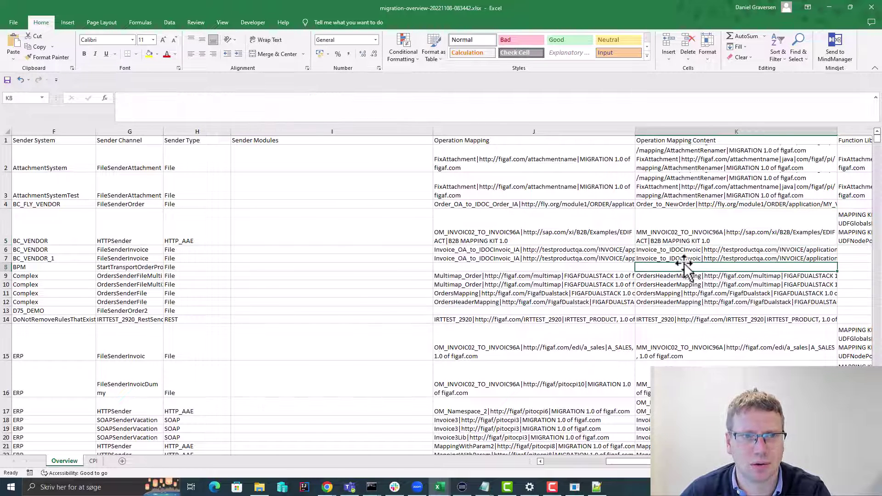
key("Right")
left_click(671, 158)
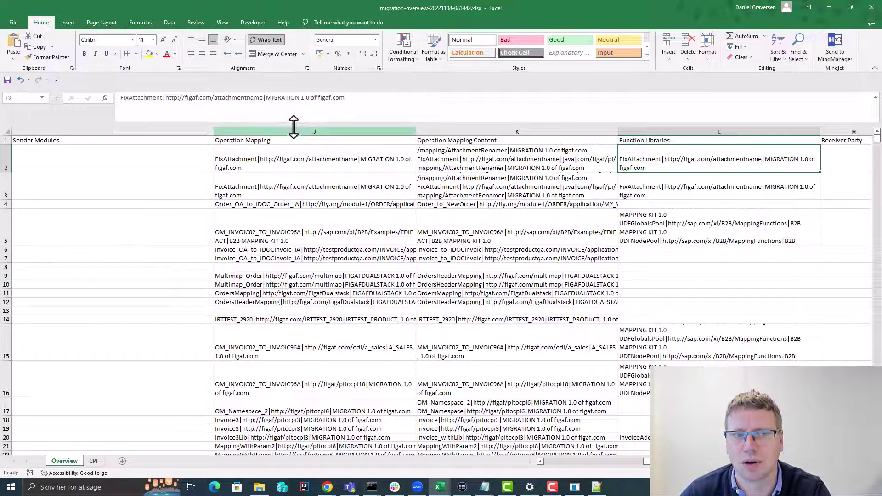
- Check the Receiver Party, System, Type and Modules columns of the report
key("Right")
key("Right")
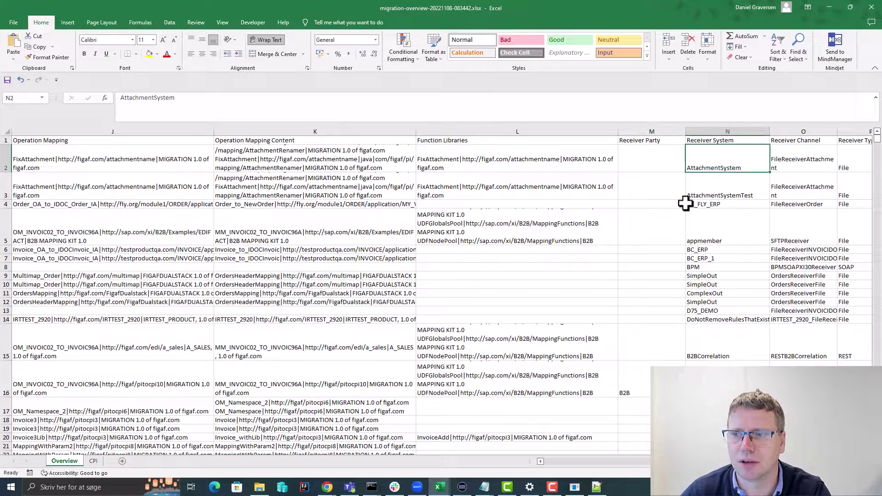
key("Right")
key("Right")
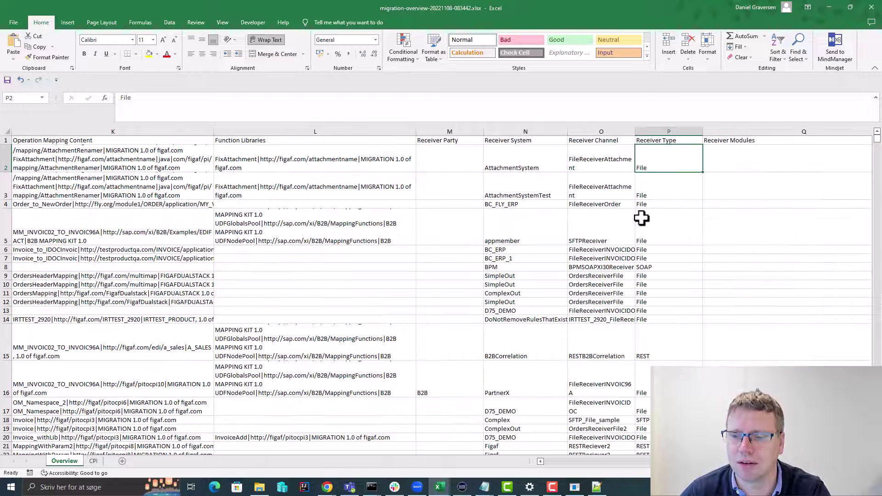
left_click(762, 363)
key("Right")
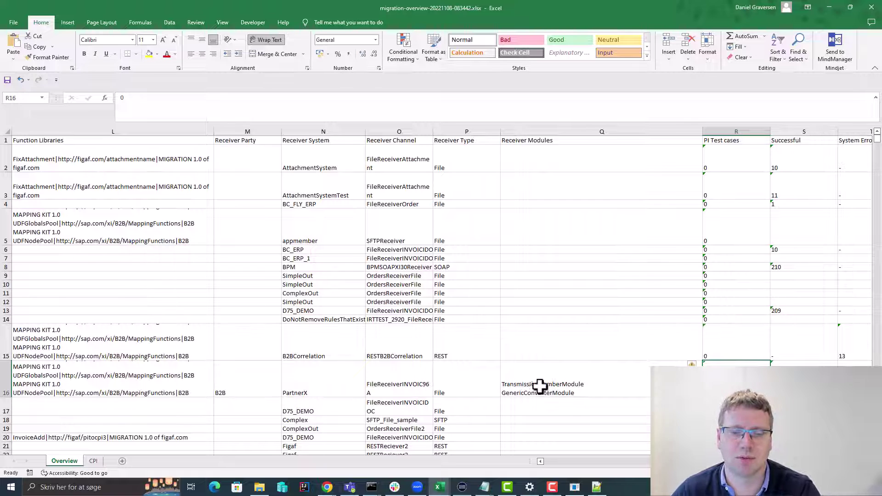
- Review the PI Test cases and Successful counts, then minimize Excel to return to Figaf
left_click_drag(834, 359, 753, 294)
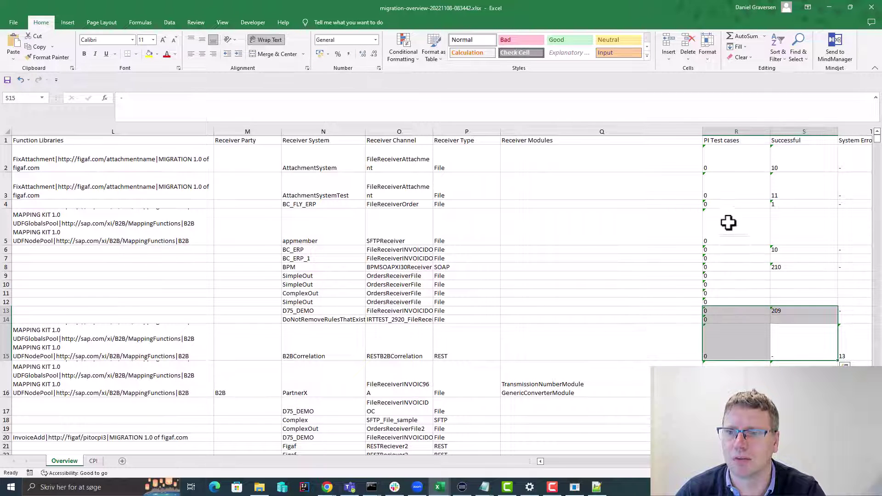
left_click_drag(729, 223, 742, 282)
left_click(787, 260)
left_click_drag(787, 260, 788, 295)
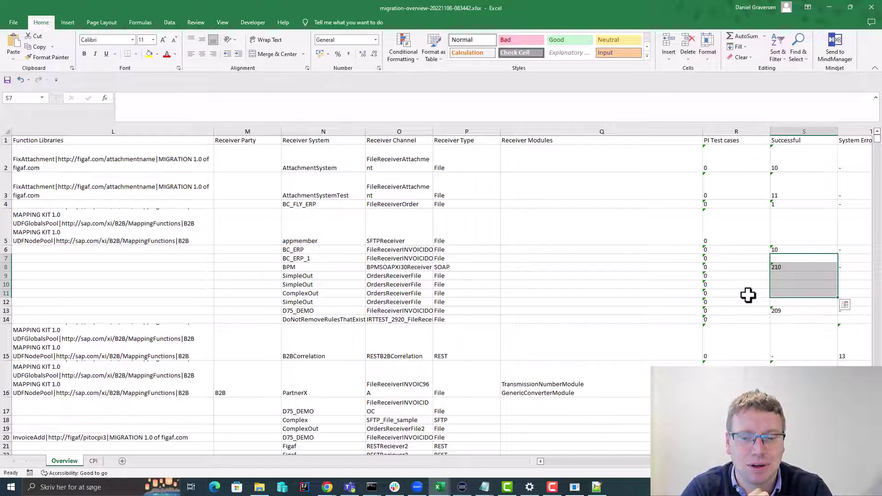
left_click(828, 7)
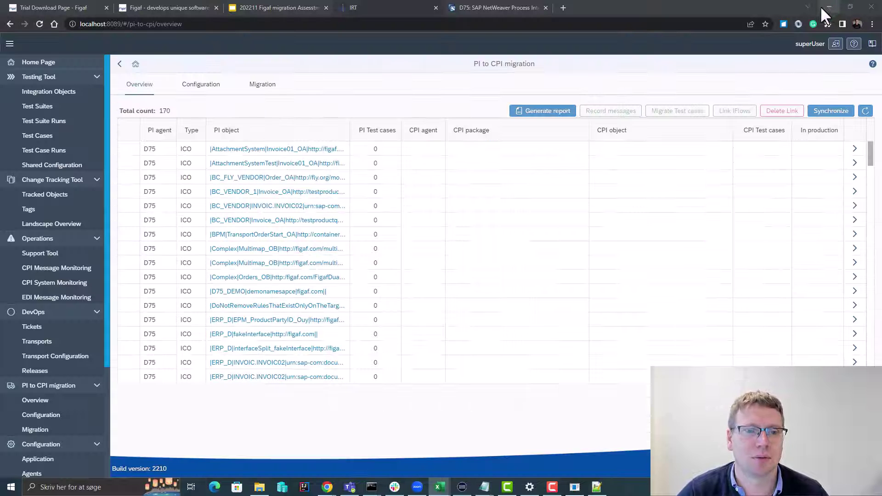